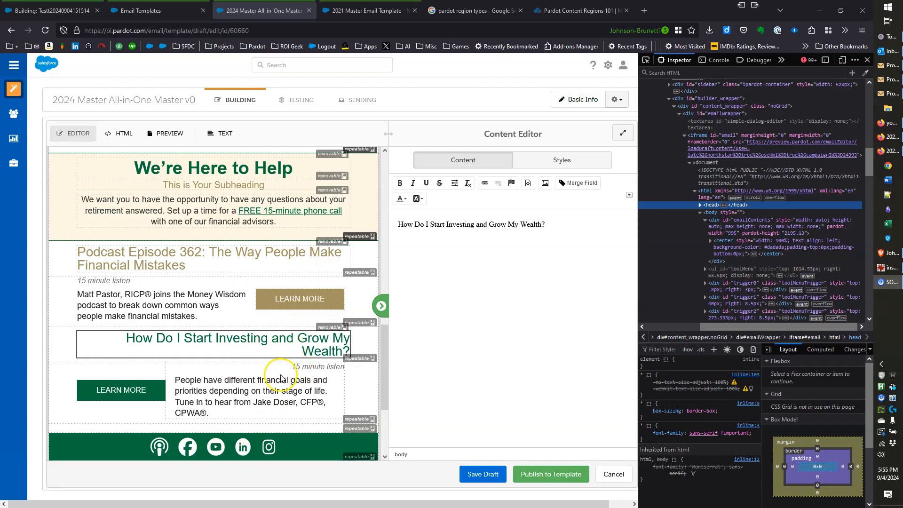
Check which editor opens for the investing episode's description, the "We're Here to Help" heading and the introductory paragraph below it
left_click(239, 391)
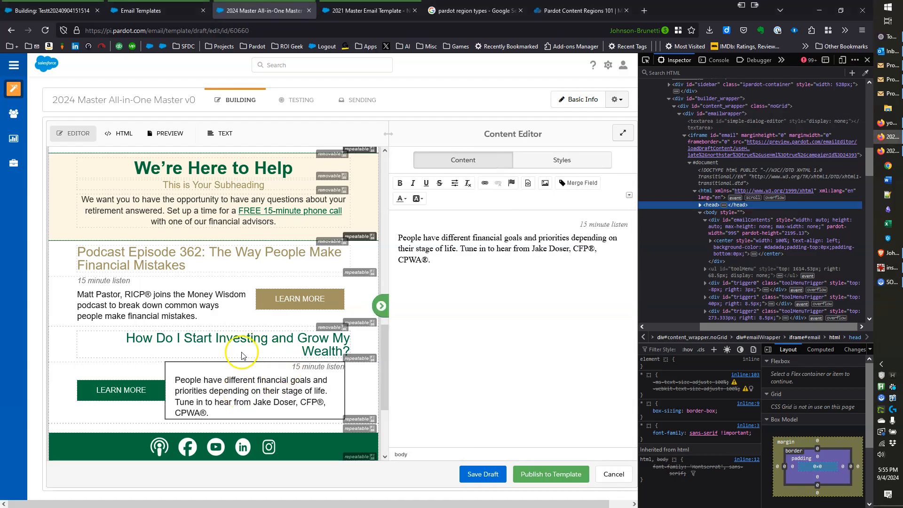
left_click(209, 317)
left_click(198, 300)
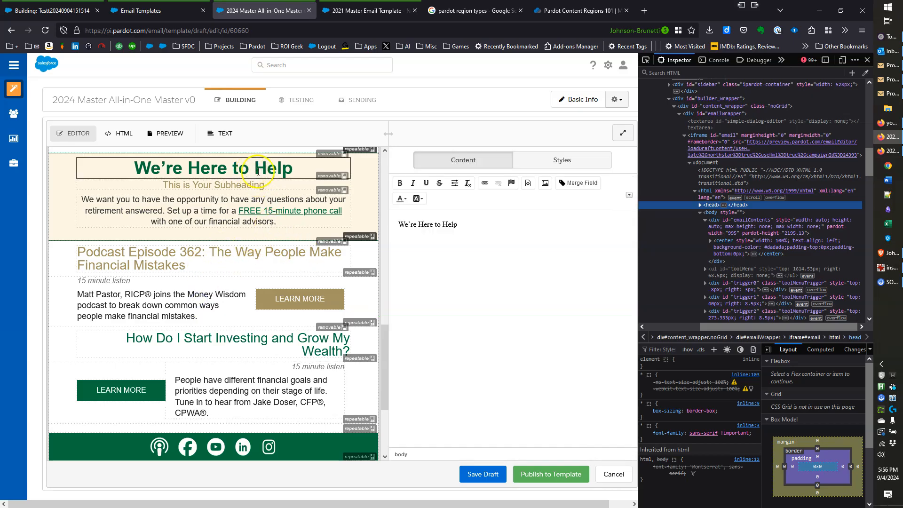
left_click(226, 185)
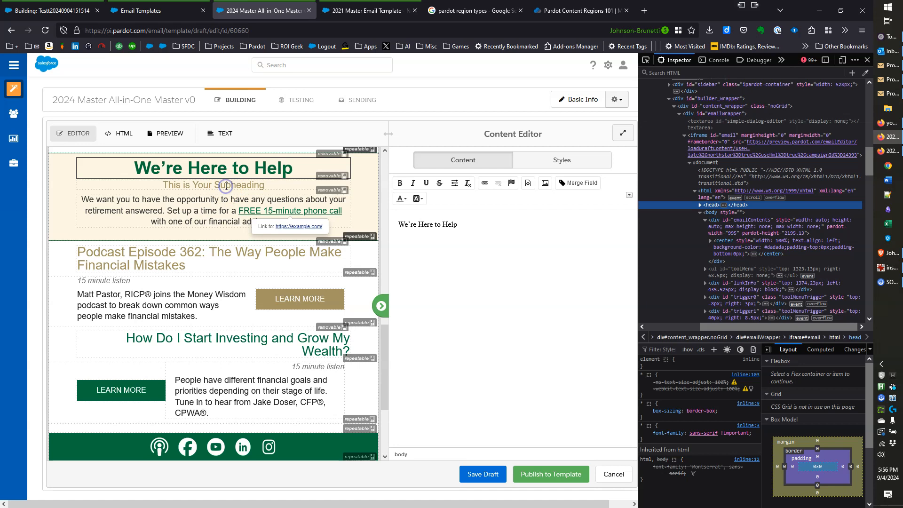
left_click_drag(465, 160, 409, 162)
left_click(202, 211)
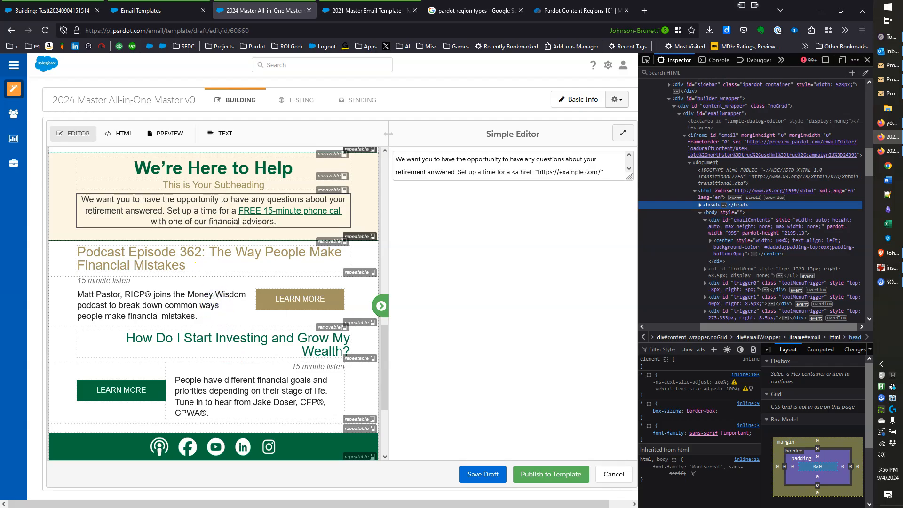
double_click(234, 392)
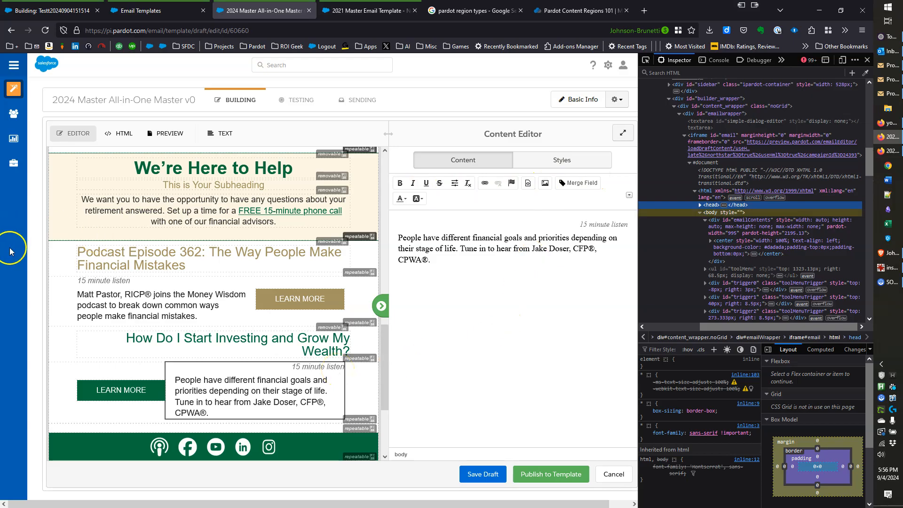
left_click(243, 269)
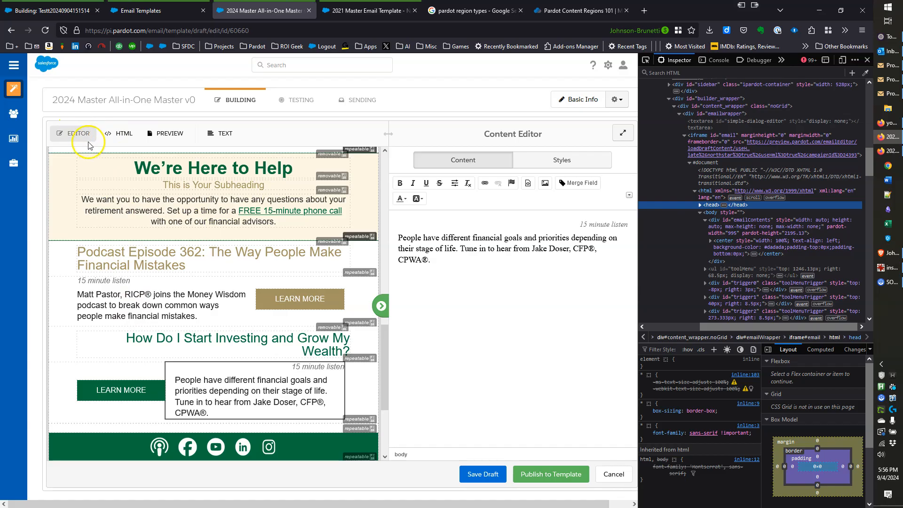
Inspect the "15 minute listen" line under Podcast Episode 362 and compare its editability with the episode's heading and description
right_click(102, 283)
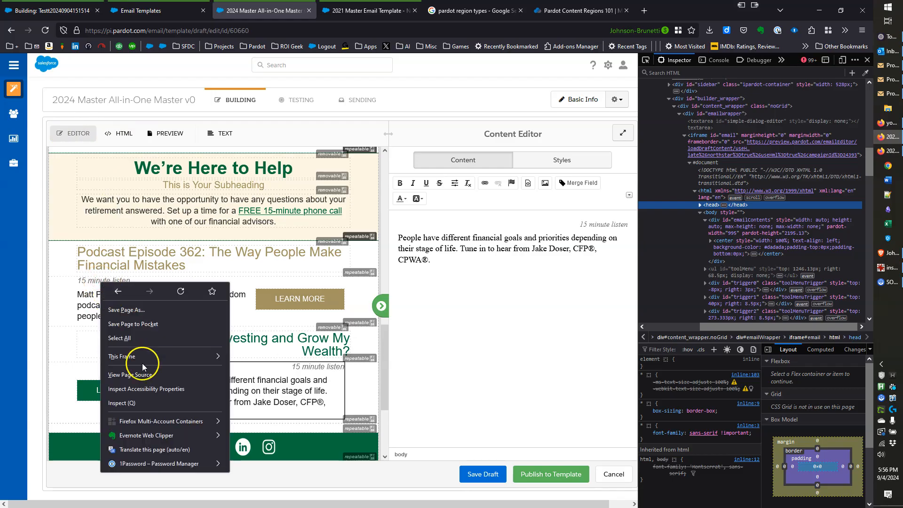
left_click(144, 402)
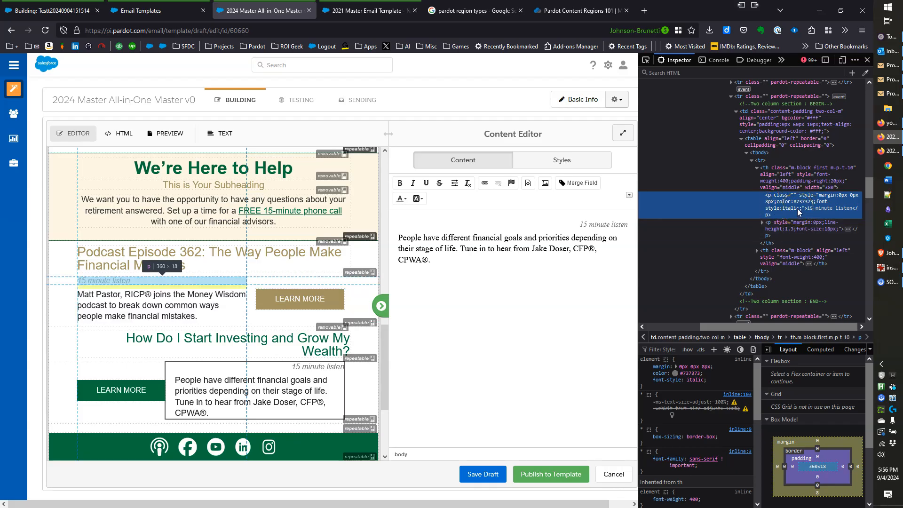
double_click(214, 254)
left_click(213, 255)
left_click(461, 235)
left_click(175, 294)
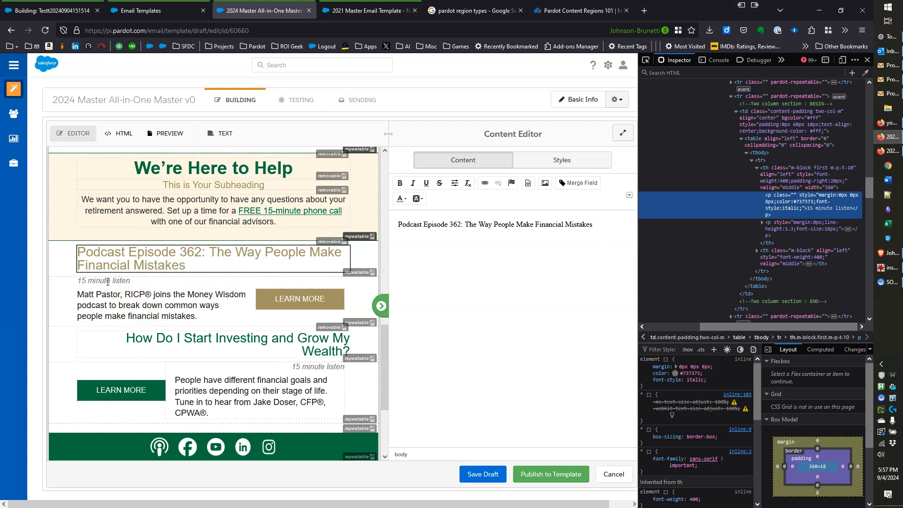
left_click_drag(79, 280, 193, 314)
left_click(193, 315)
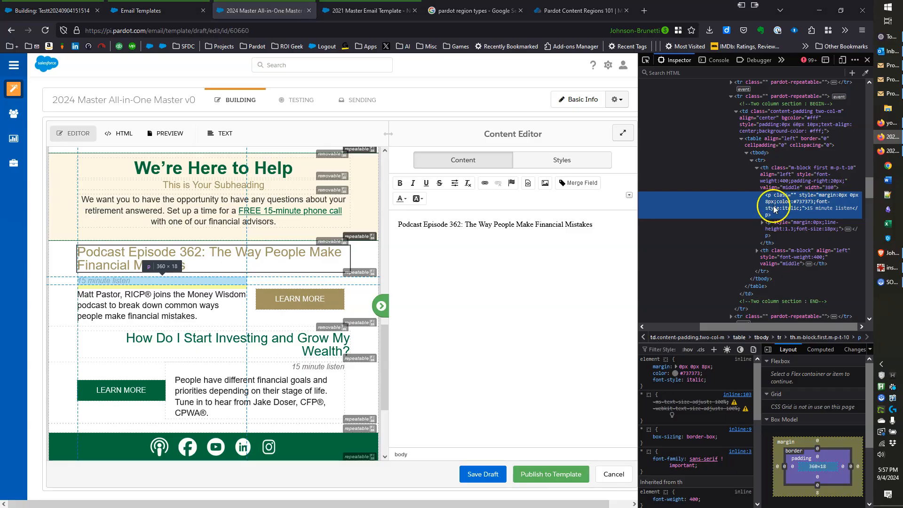
Add pardot-removable="" pardot-region="pardot_simple" pardot-region-type="simple" to the first "15 minute listen" paragraph's markup from the clipboard history
key("ctrl+grave")
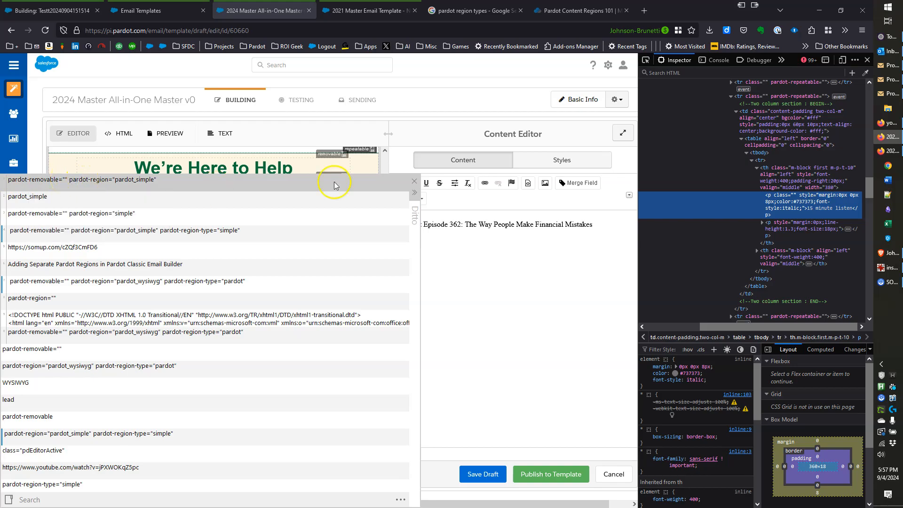
mouse_move(328, 168)
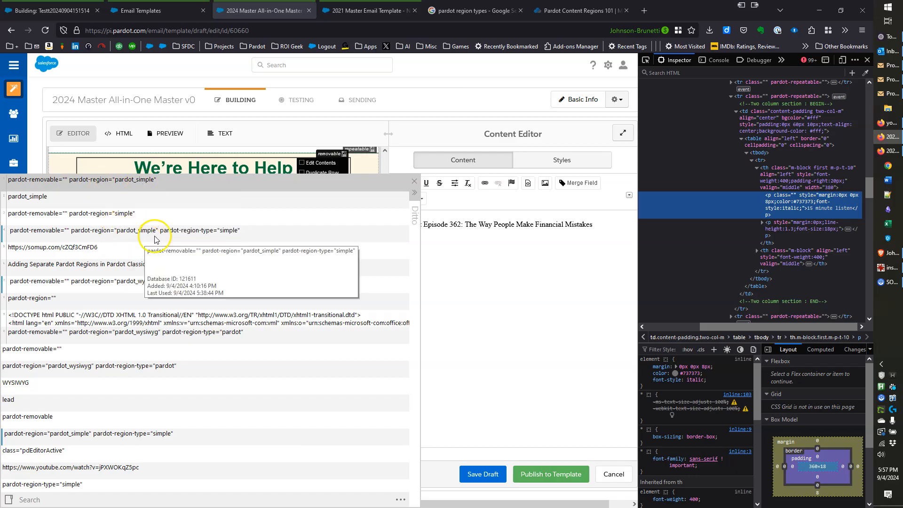
left_click(155, 238)
double_click(156, 236)
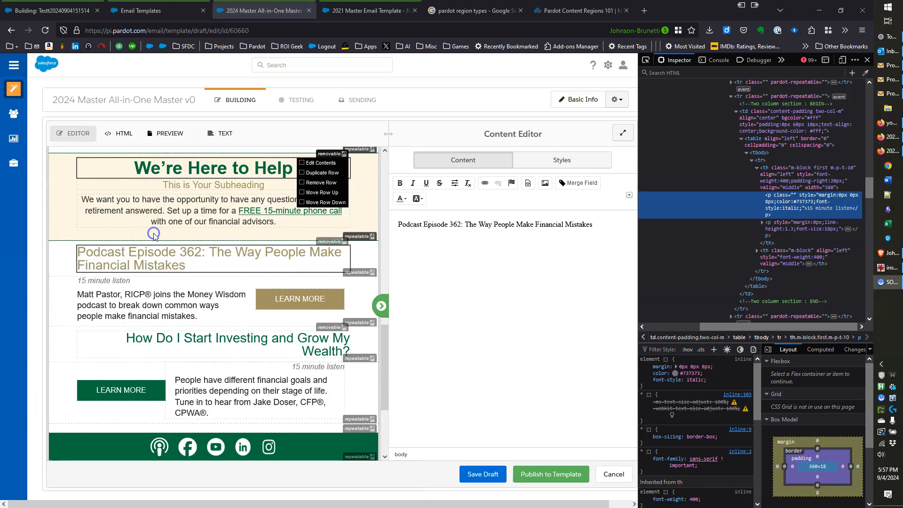
key("ctrl+grave")
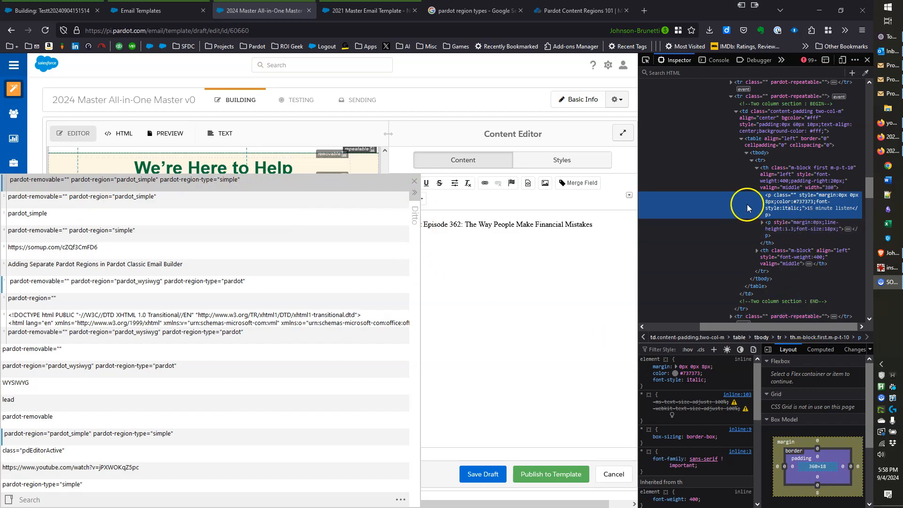
left_click(787, 203)
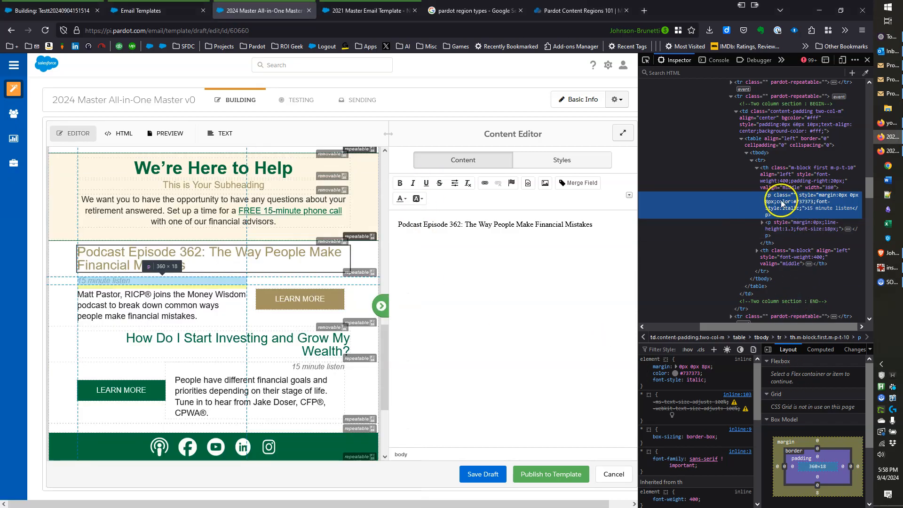
right_click(782, 203)
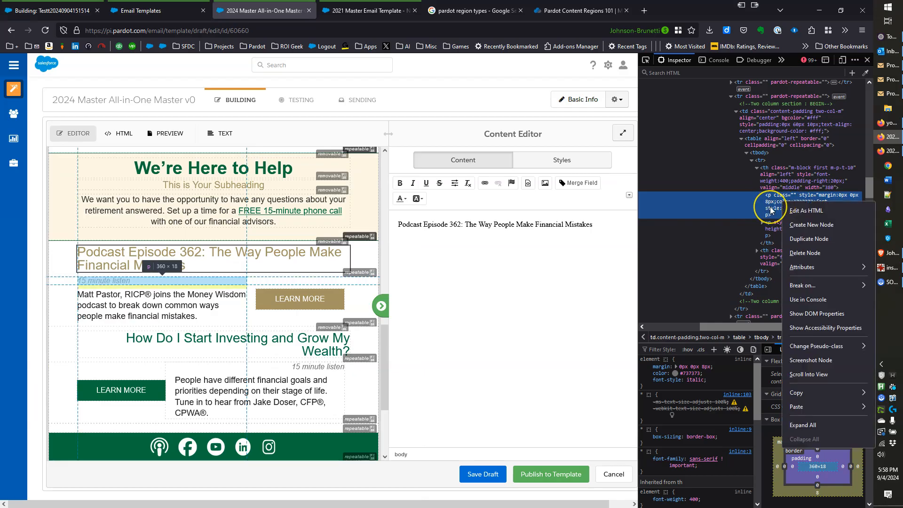
mouse_move(806, 268)
left_click(732, 267)
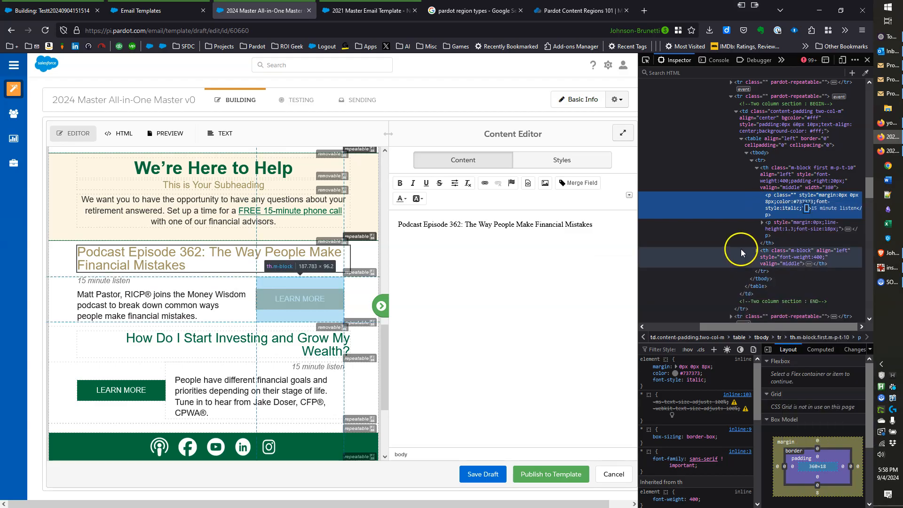
type("pardot-removable=\"\" pardot-region=\"pardot_simple\" pardot-region-type=\"simple\"")
key("Return")
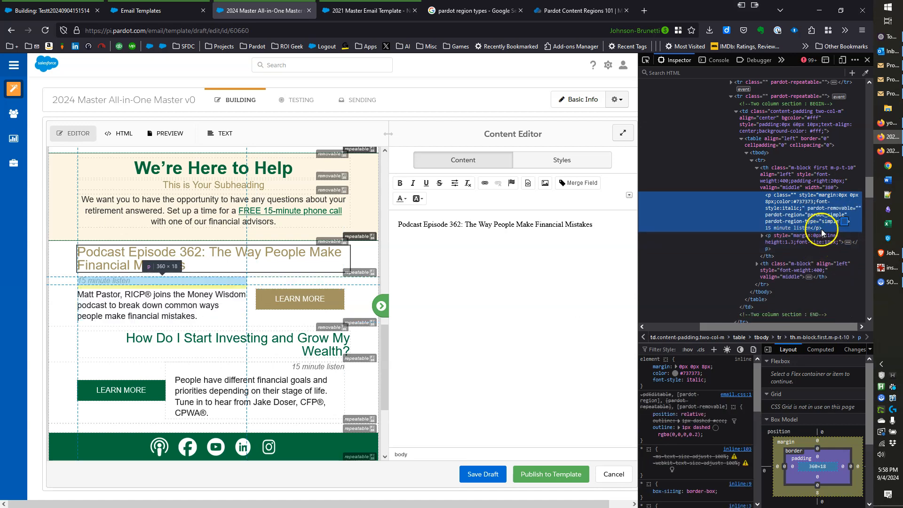
left_click(821, 187)
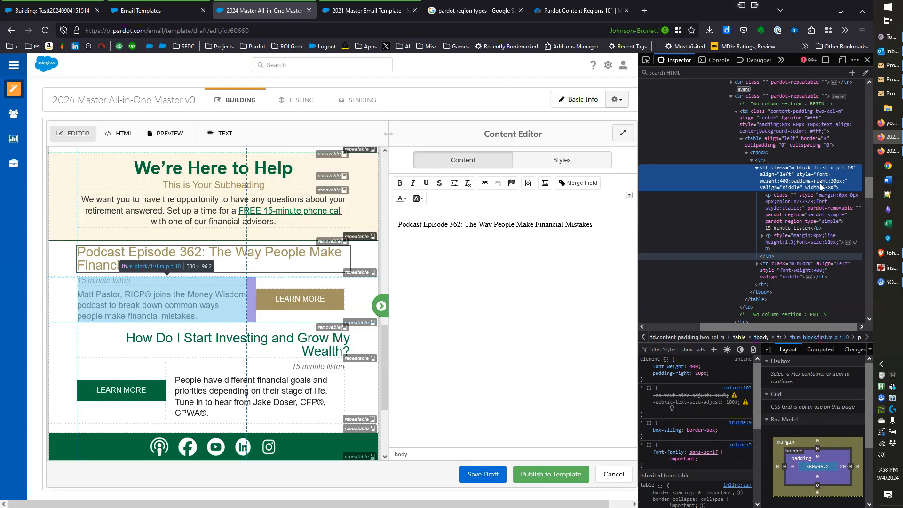
Refresh the visual editor by switching to the HTML view and back, and open the first "15 minute listen" region for editing
left_click(797, 143)
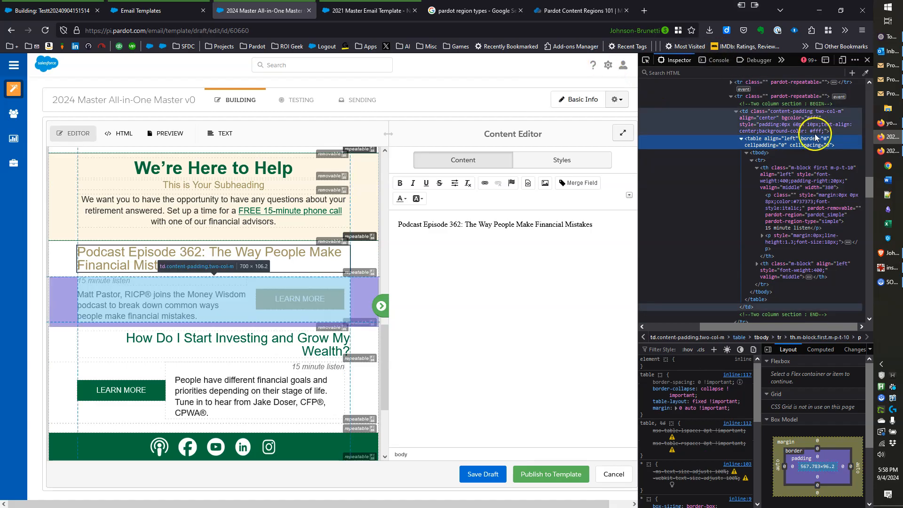
left_click(798, 230)
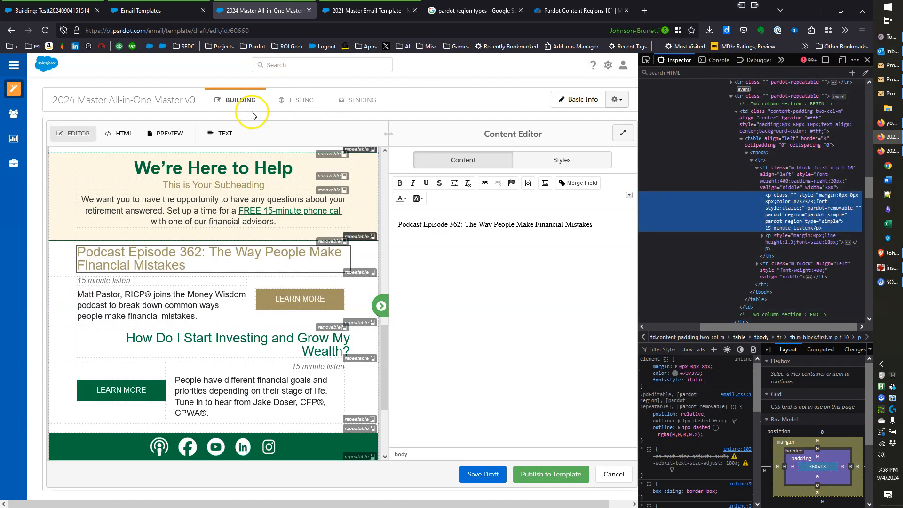
left_click(123, 134)
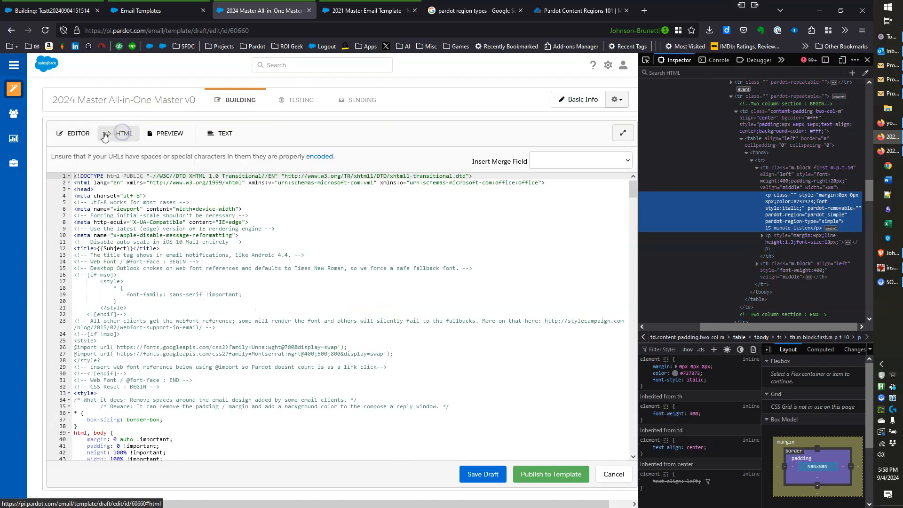
left_click(74, 134)
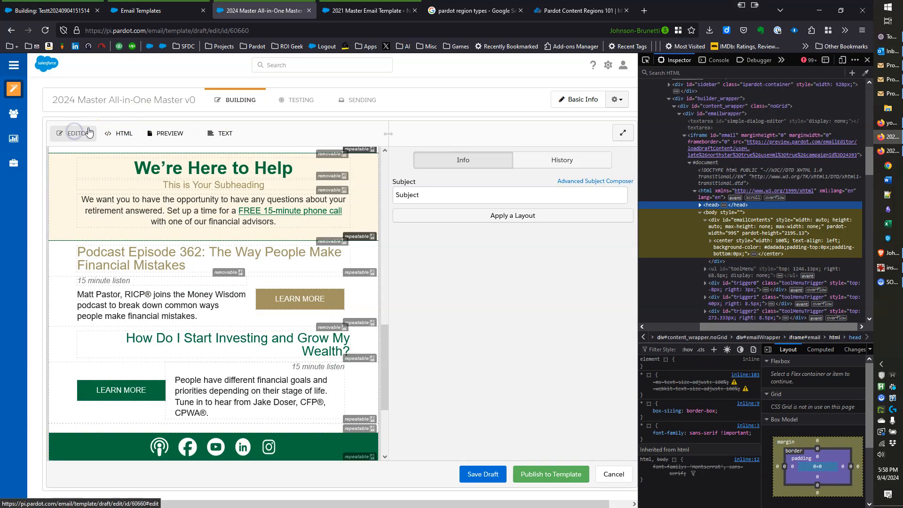
left_click(160, 282)
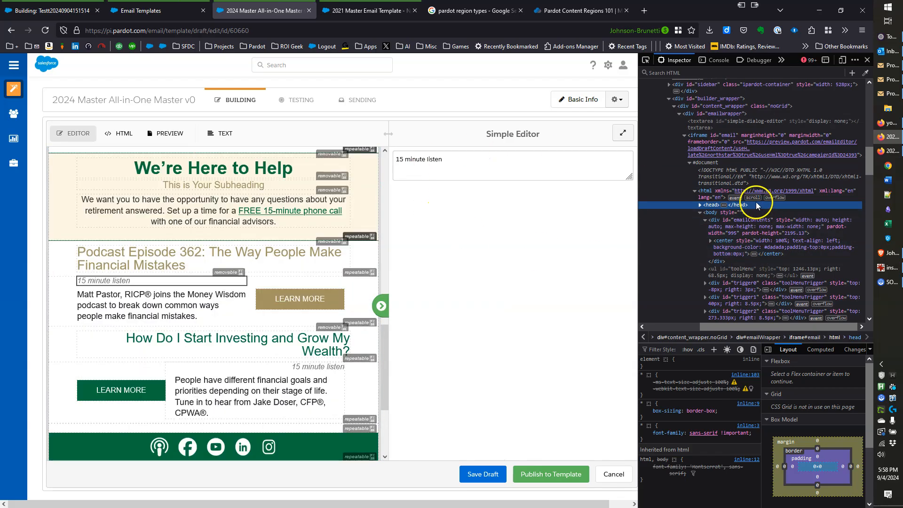
Inspect the markup of the Podcast Episode 362 description paragraph below the "15 minute listen" line
left_click(765, 241)
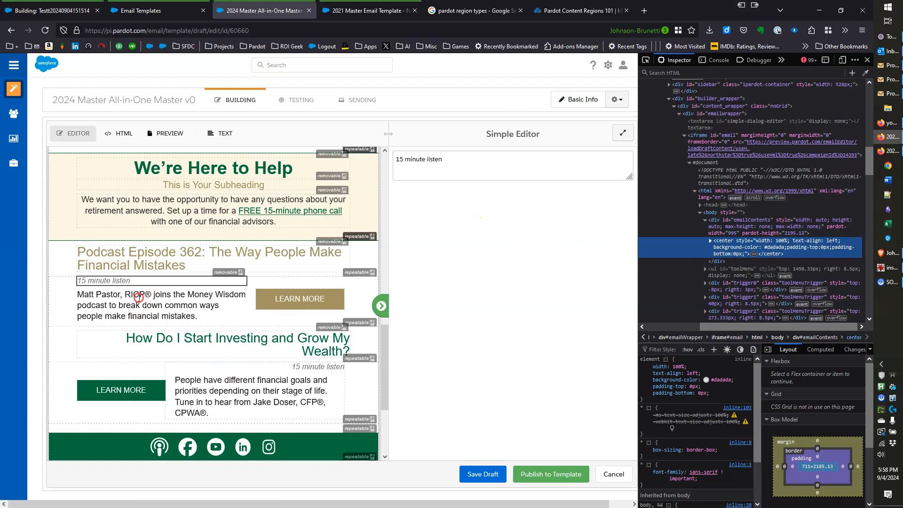
right_click(139, 299)
left_click(161, 419)
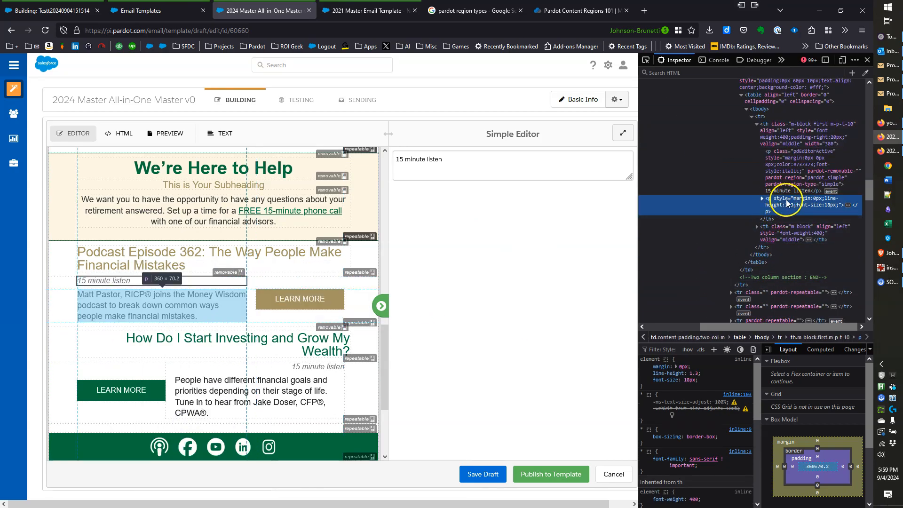
left_click(762, 200)
left_click(763, 200)
left_click(762, 199)
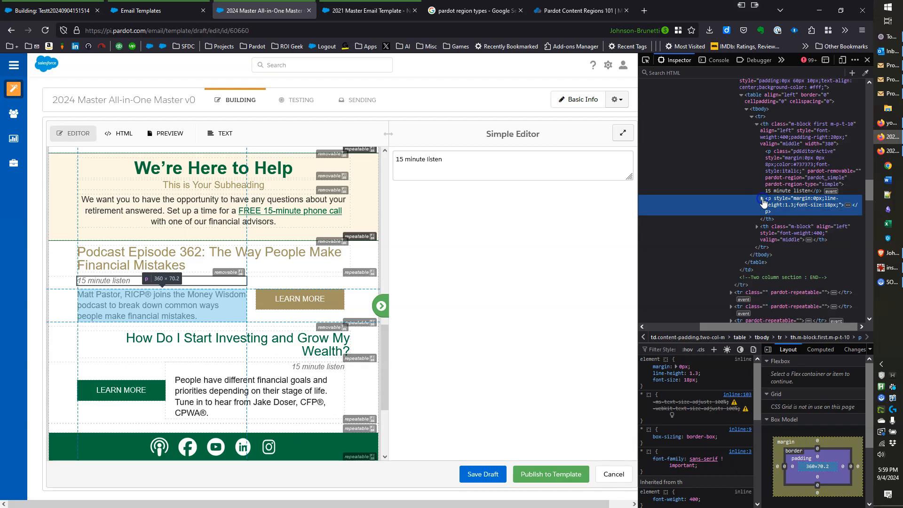
Add pardot-removable="" pardot-region="pardot_wysiwyg" pardot-region-type="pardot" to the Episode 362 description paragraph's markup from the clipboard history
right_click(794, 204)
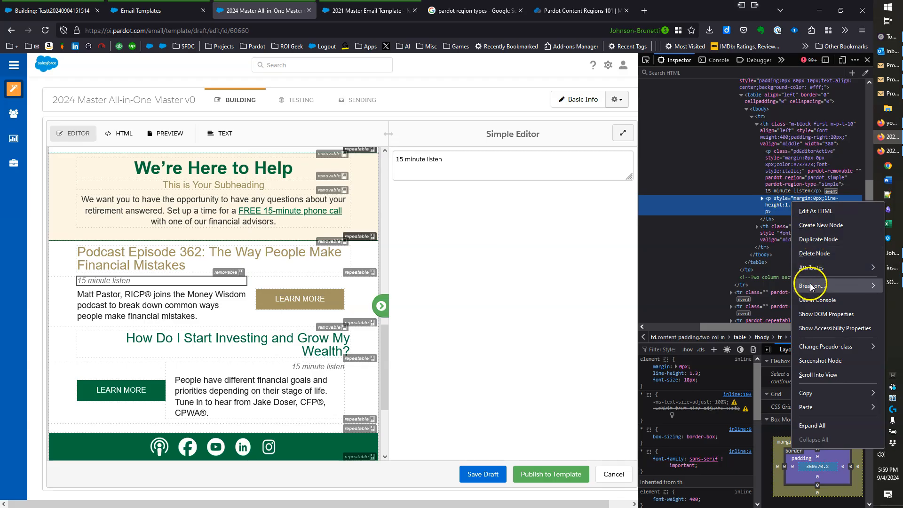
mouse_move(816, 267)
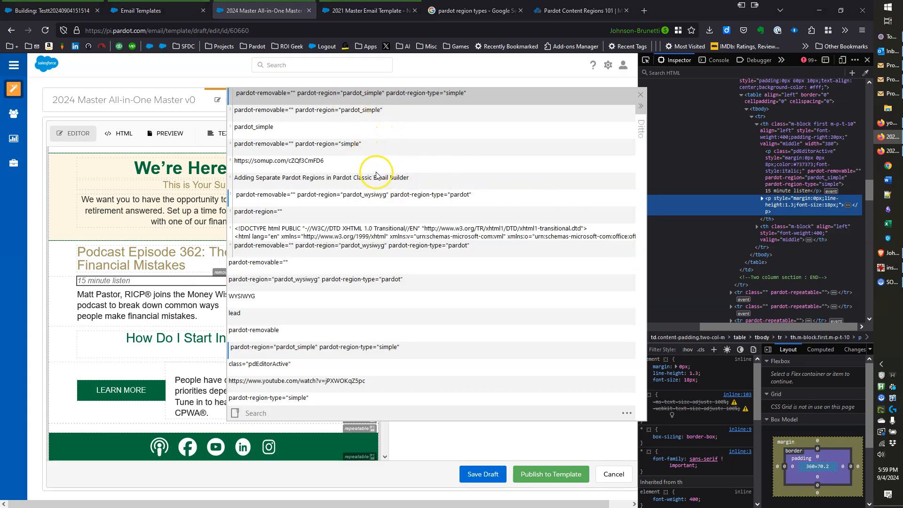
double_click(393, 194)
key("ctrl+grave")
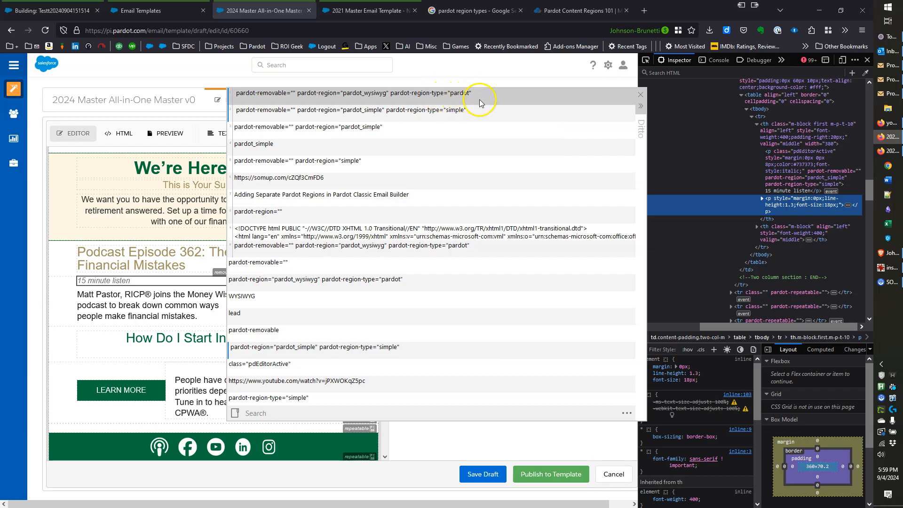
left_click(786, 205)
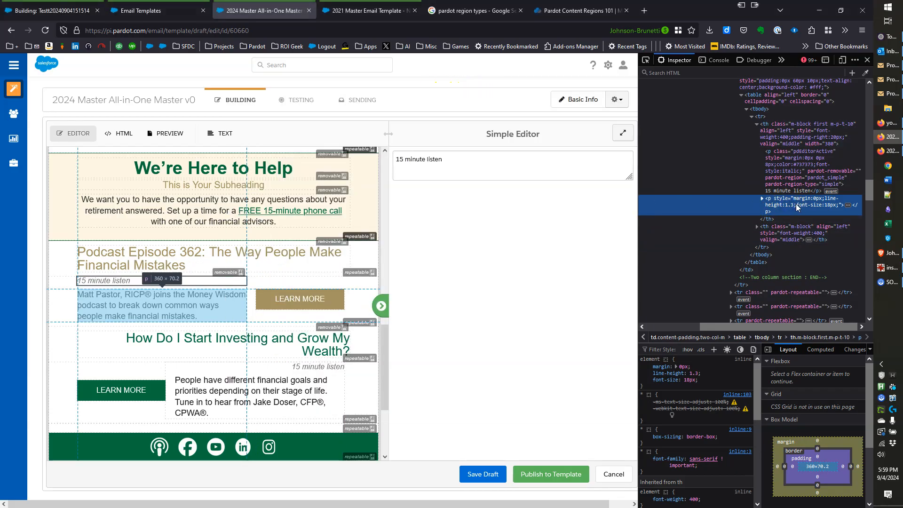
right_click(806, 205)
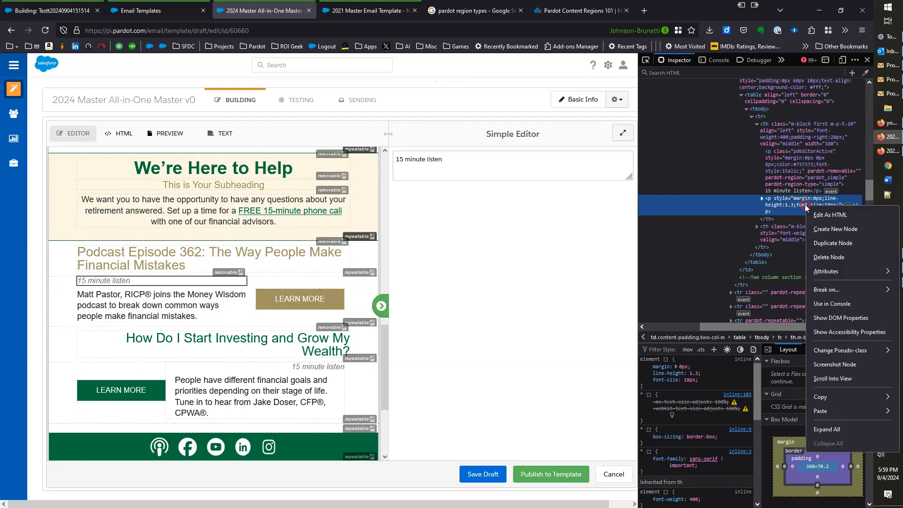
mouse_move(829, 271)
left_click(766, 267)
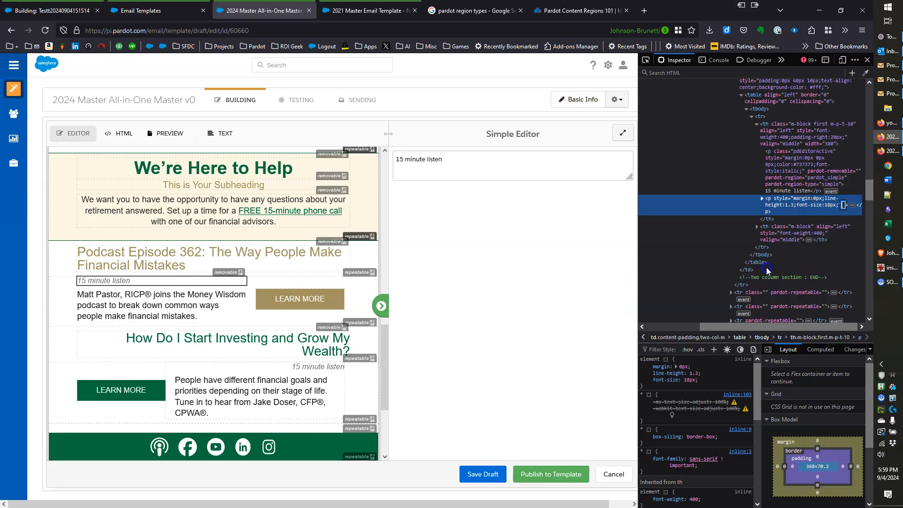
key("ctrl+v")
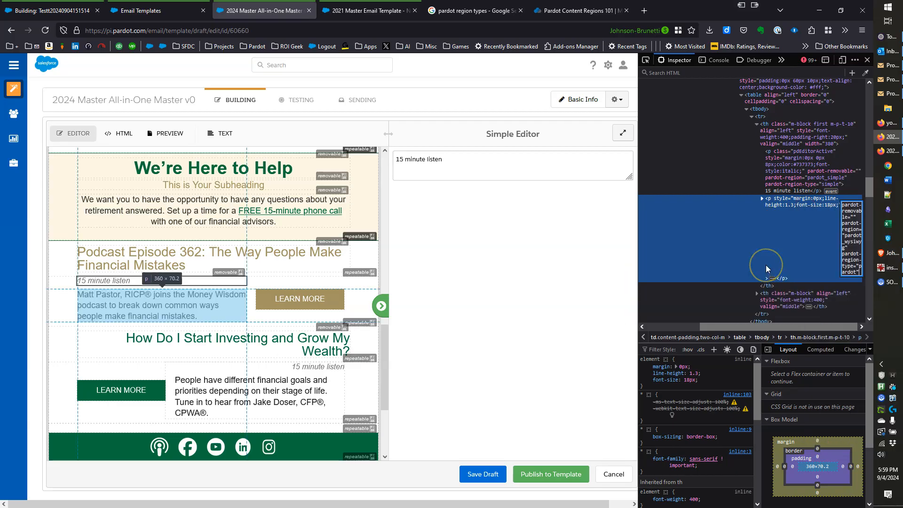
key("Return")
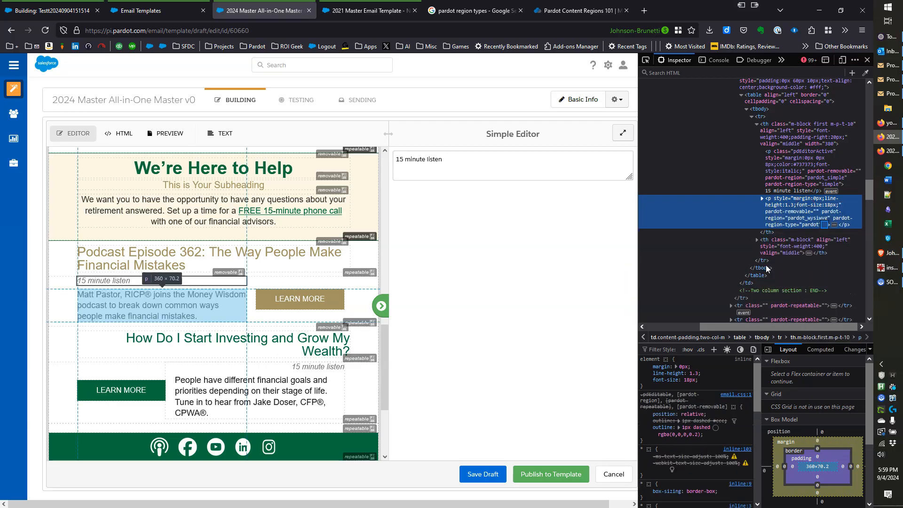
Refresh the visual editor through the HTML view, and check that the Episode 362 description and "15 minute listen" line open as separate regions
left_click(818, 172)
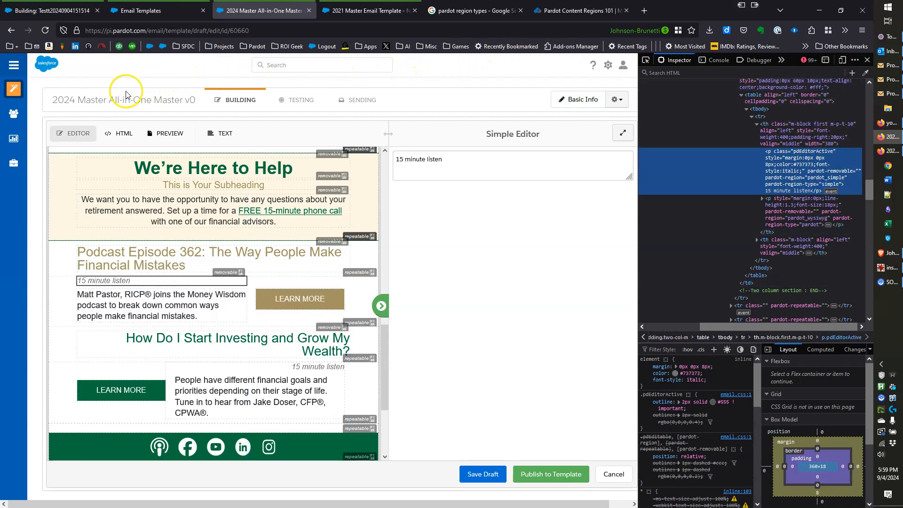
left_click(117, 134)
left_click(78, 128)
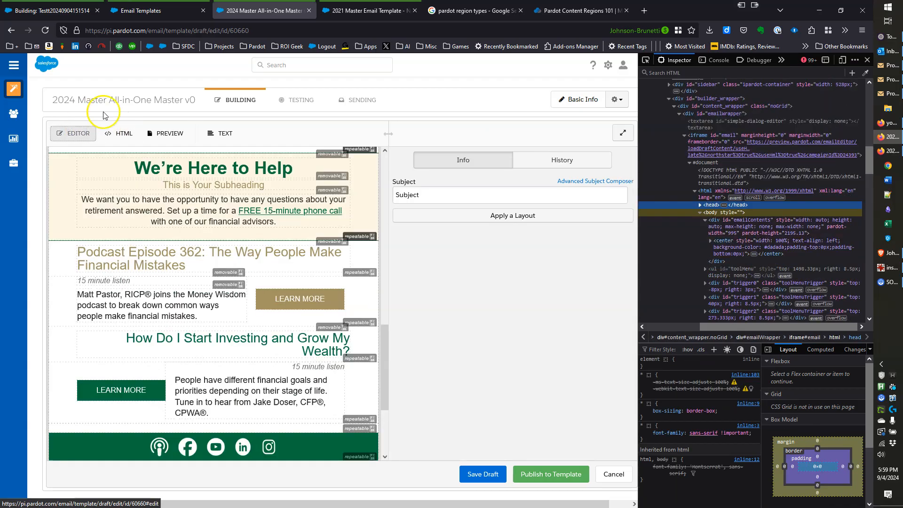
left_click(178, 306)
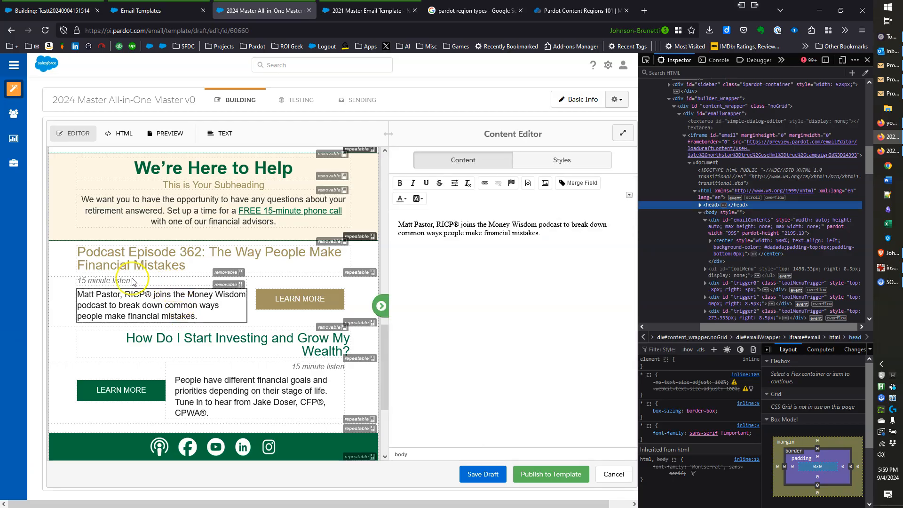
left_click(116, 282)
left_click(233, 273)
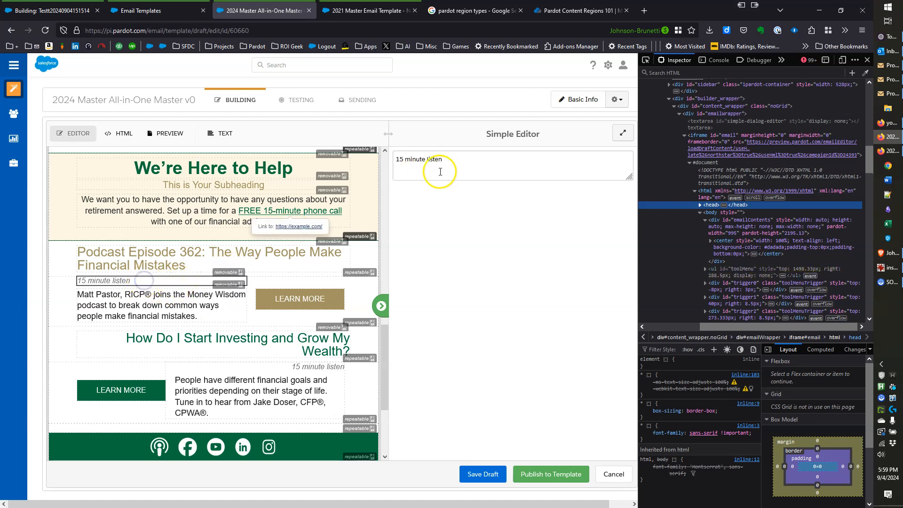
left_click(182, 296)
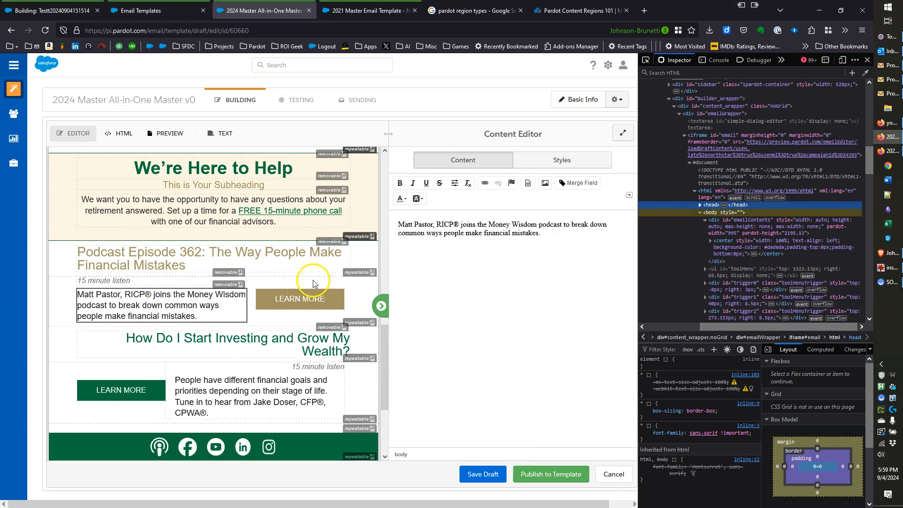
Open the combined text region under "How Do I Start Investing and Grow My Wealth?" and examine the HTML source of its two paragraphs
left_click(283, 389)
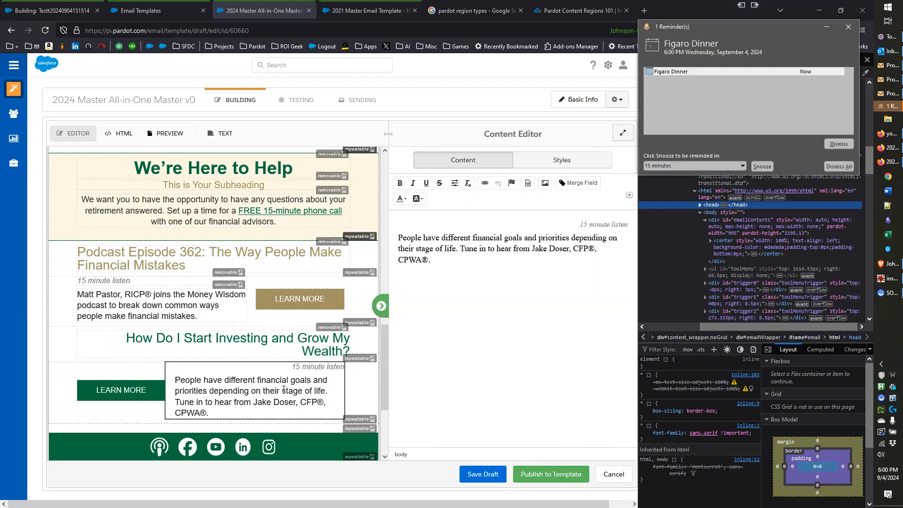
left_click(762, 166)
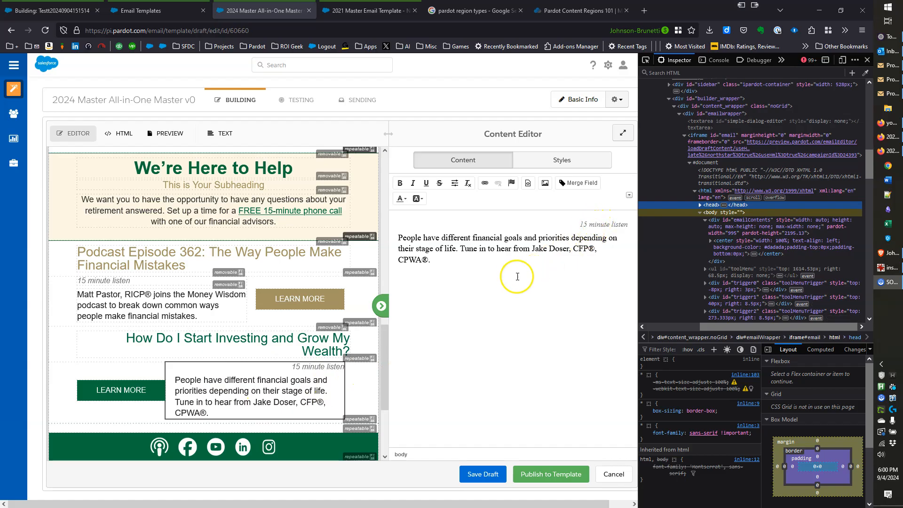
left_click(578, 225)
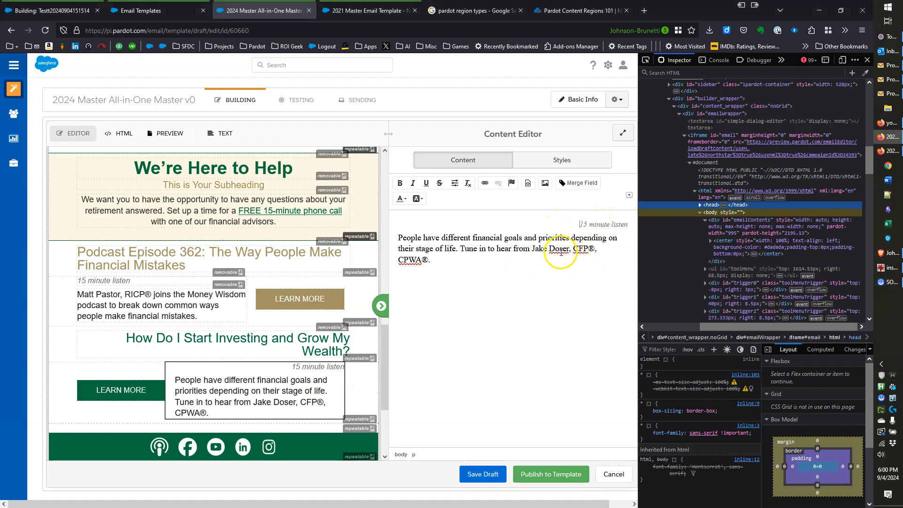
left_click(529, 183)
left_click_drag(521, 225, 409, 217)
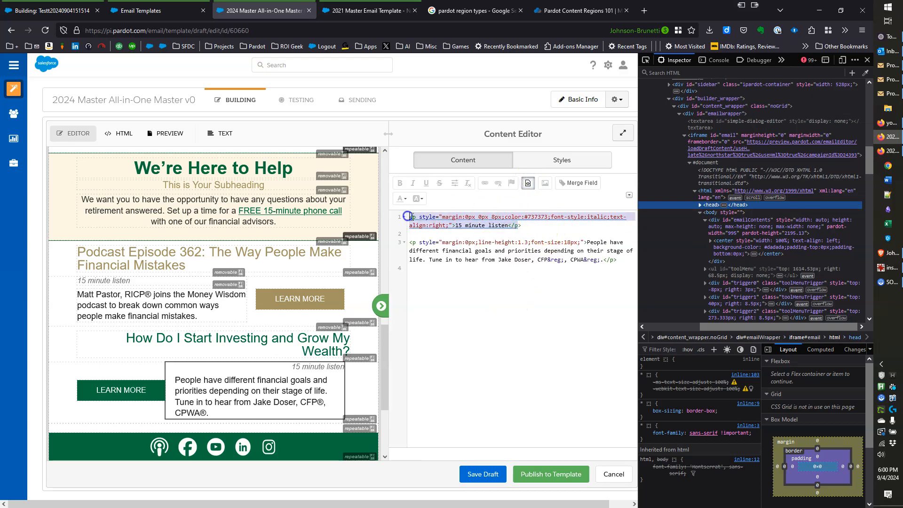
left_click(528, 184)
left_click(529, 184)
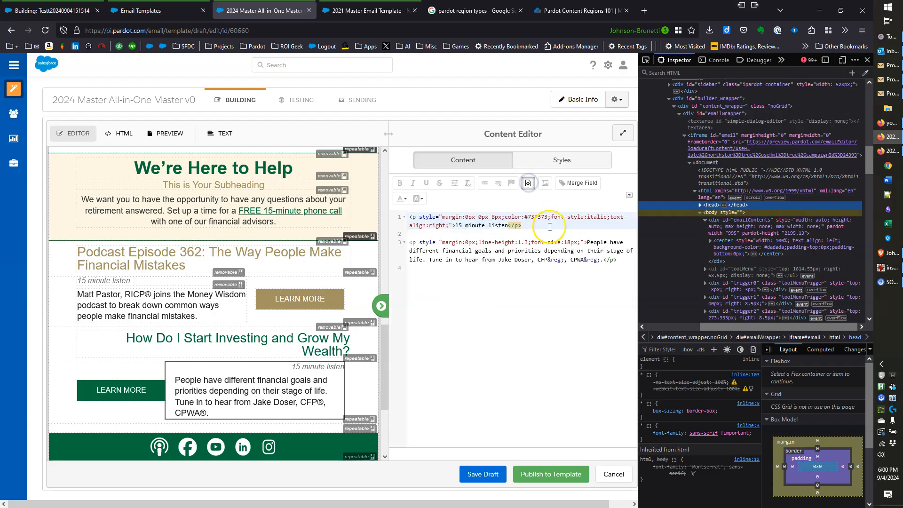
left_click(527, 184)
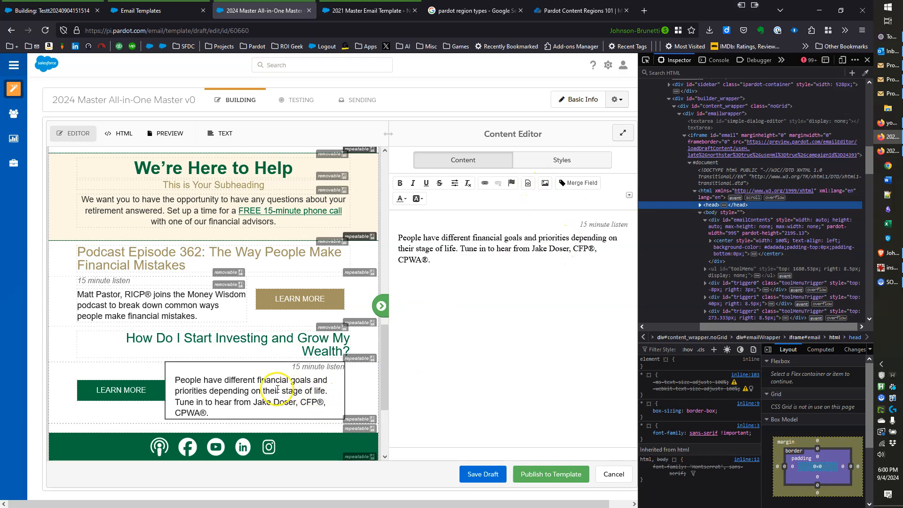
Delete the pardot-region attribute from the table cell enclosing the text under "How Do I Start Investing and Grow My Wealth?"
right_click(316, 377)
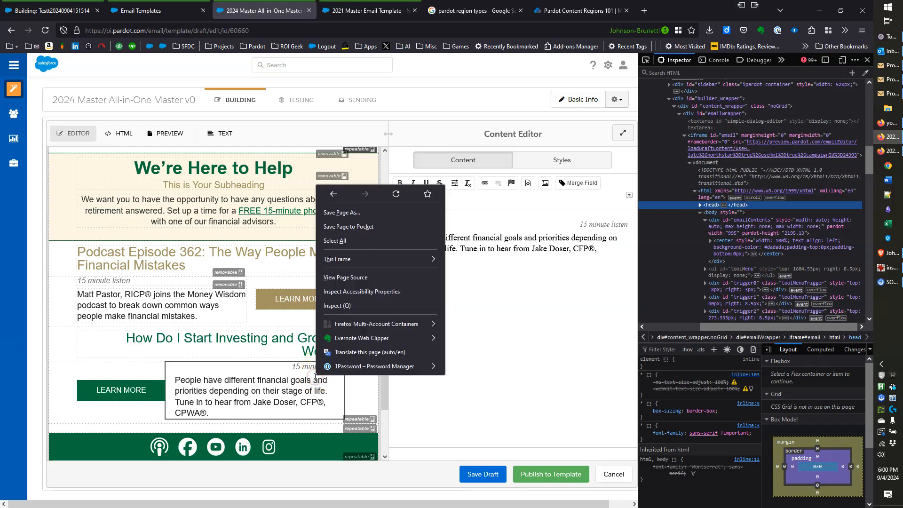
left_click(347, 307)
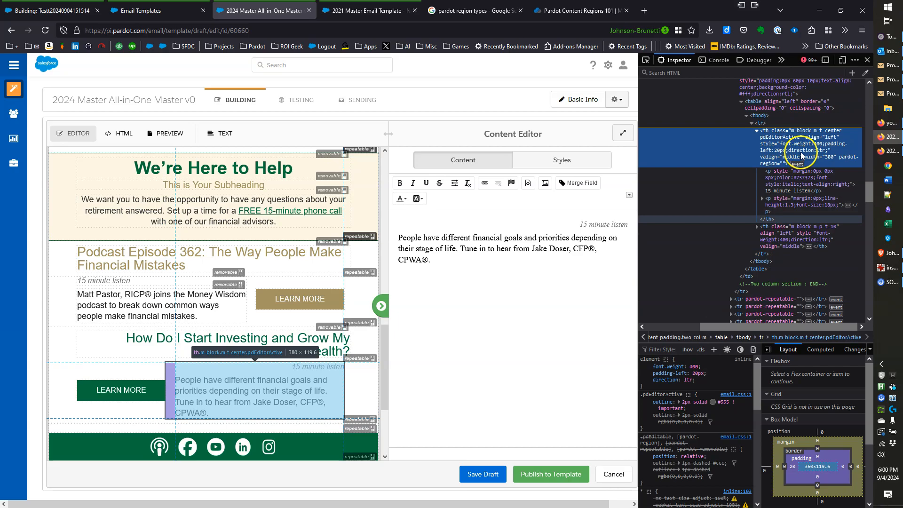
double_click(815, 154)
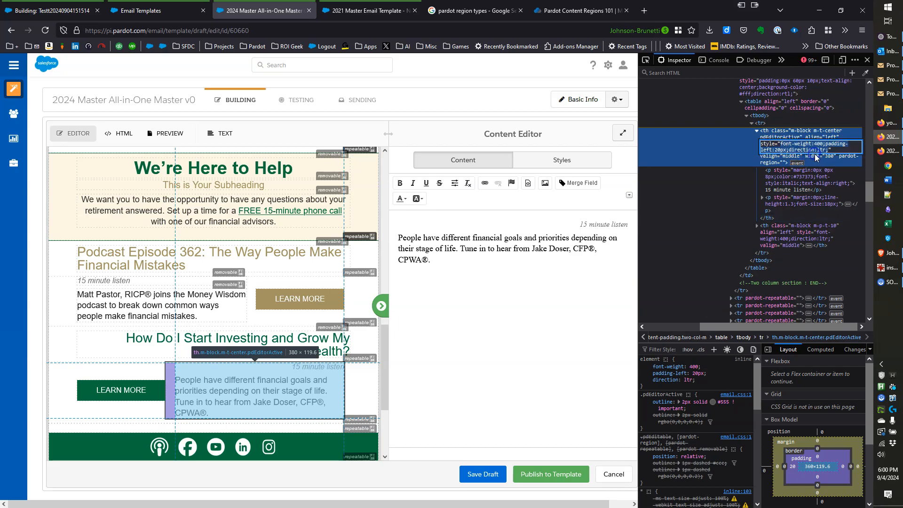
double_click(836, 157)
double_click(843, 160)
left_click(802, 163)
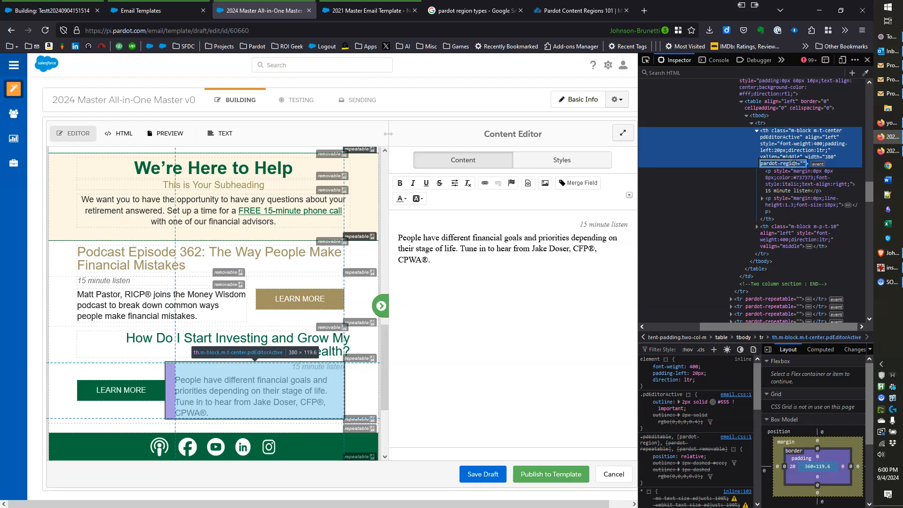
key("ctrl+a")
key("BackSpace")
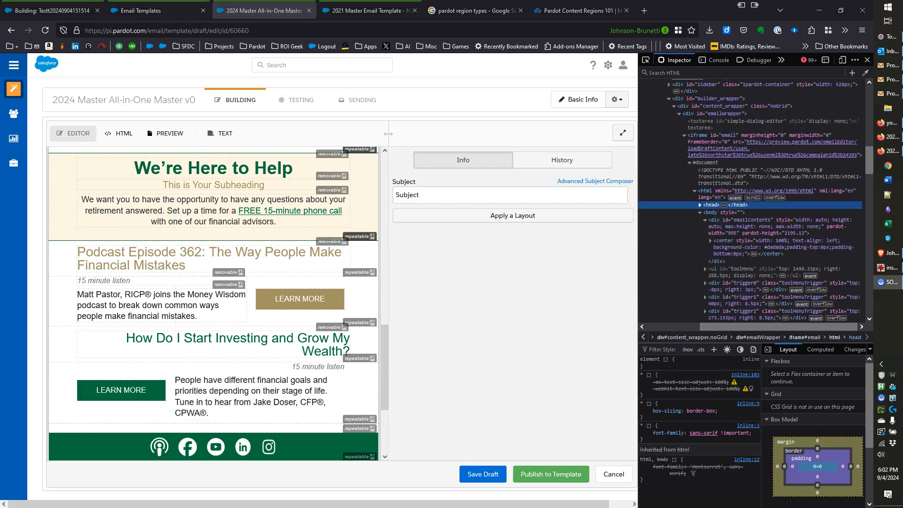
Copy the removable pardot_simple region attributes from the clipboard history and inspect the second "15 minute listen" paragraph
left_click(305, 367)
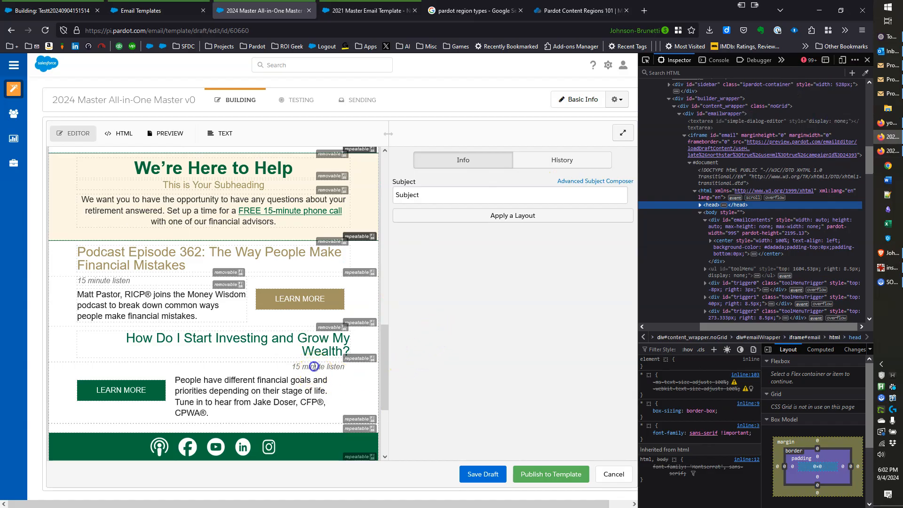
key("ctrl+grave")
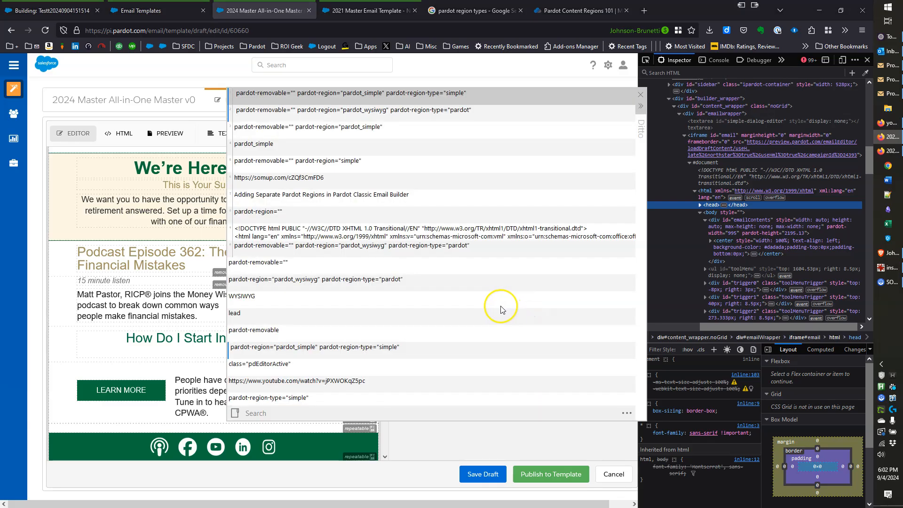
double_click(442, 93)
left_click(478, 345)
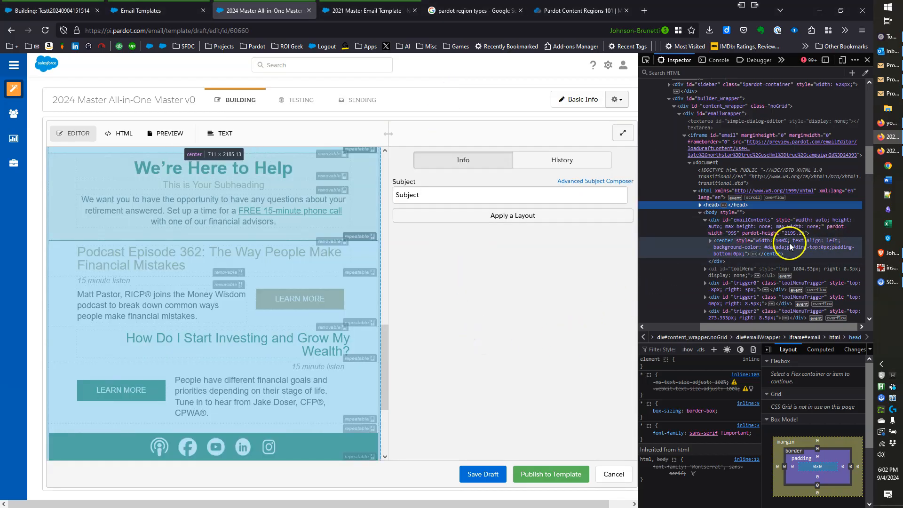
right_click(315, 368)
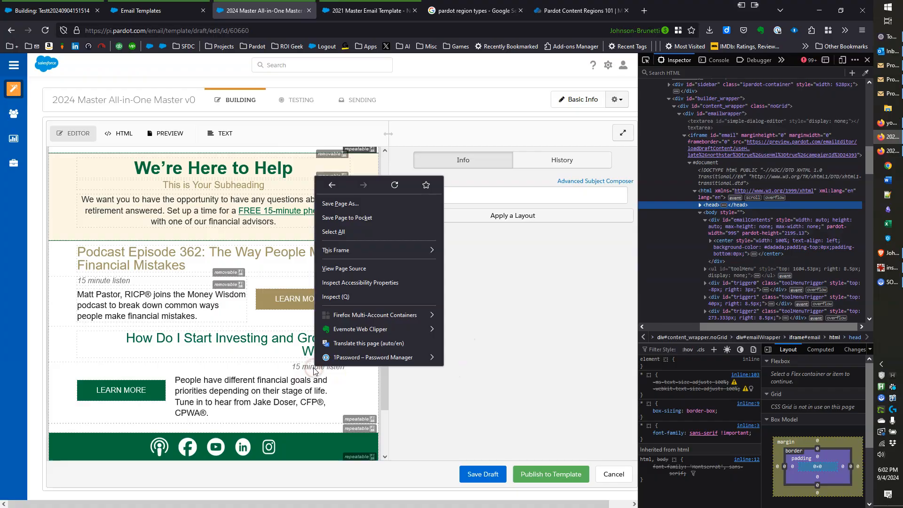
left_click(335, 296)
Add pardot-removable="" pardot-region="pardot_simple" pardot-region-type="simple" to the second "15 minute listen" paragraph's markup and refresh the visual editor
left_click(815, 200)
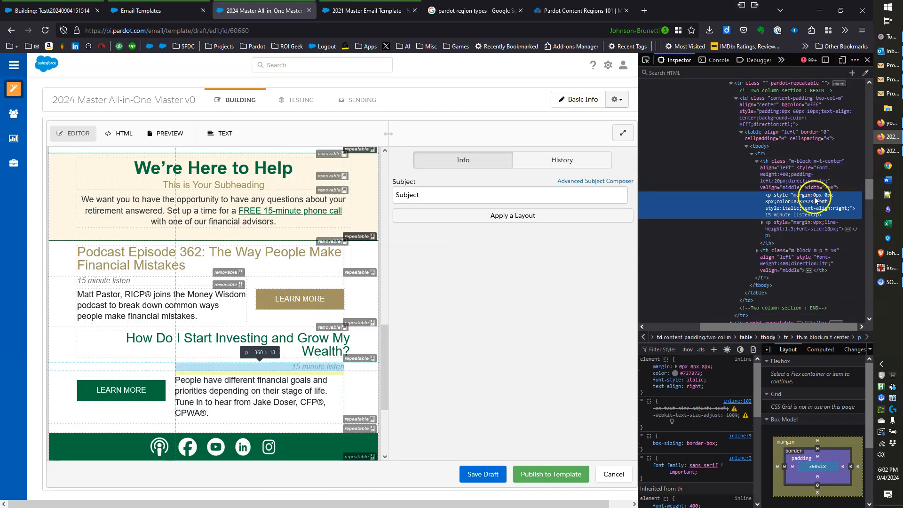
right_click(806, 203)
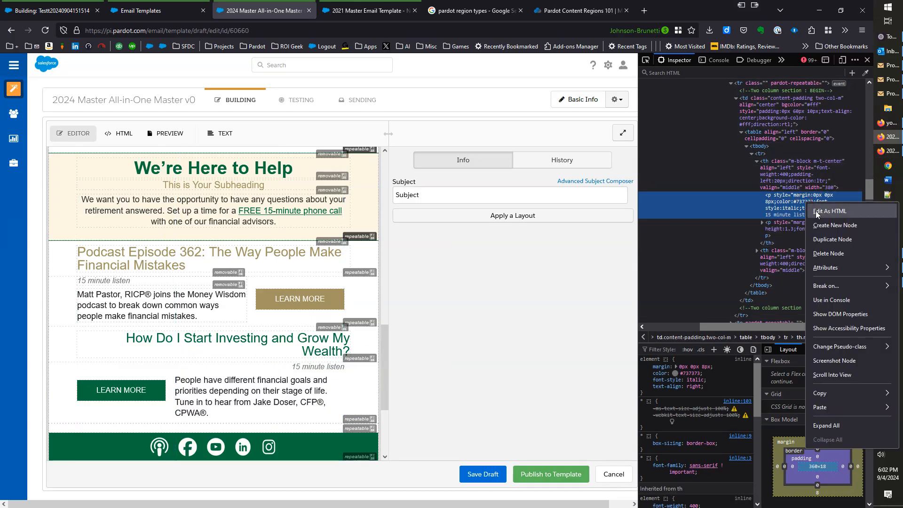
mouse_move(829, 275)
left_click(754, 268)
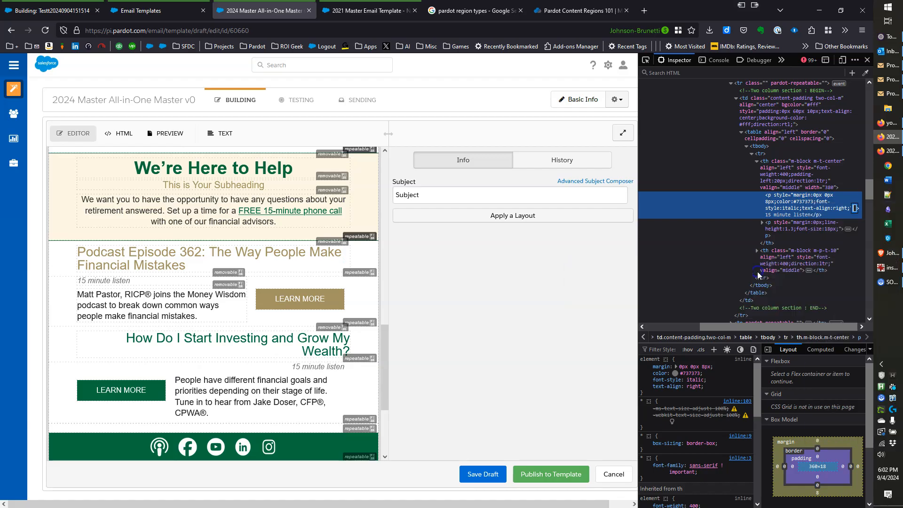
type("pardot-removable=\"\" pardot-region=\"pardot_simple\" pardot-region-type=\"simple\"")
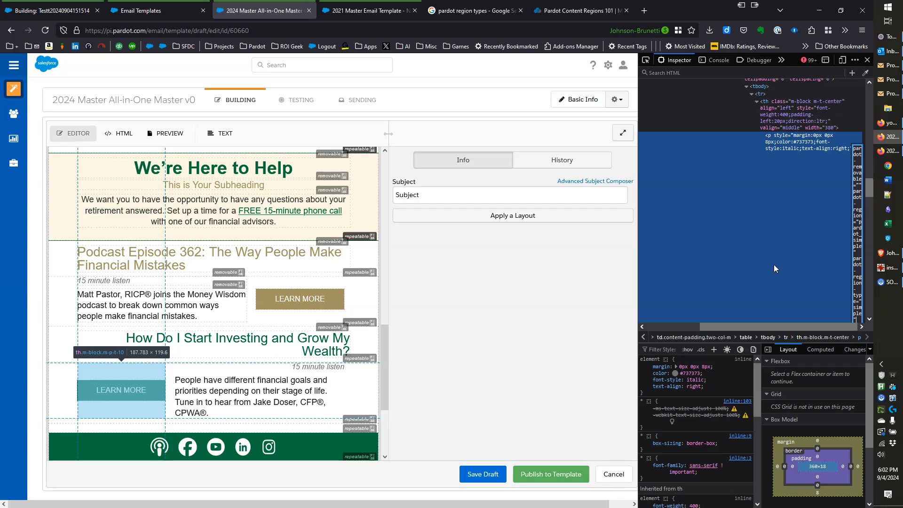
key("Return")
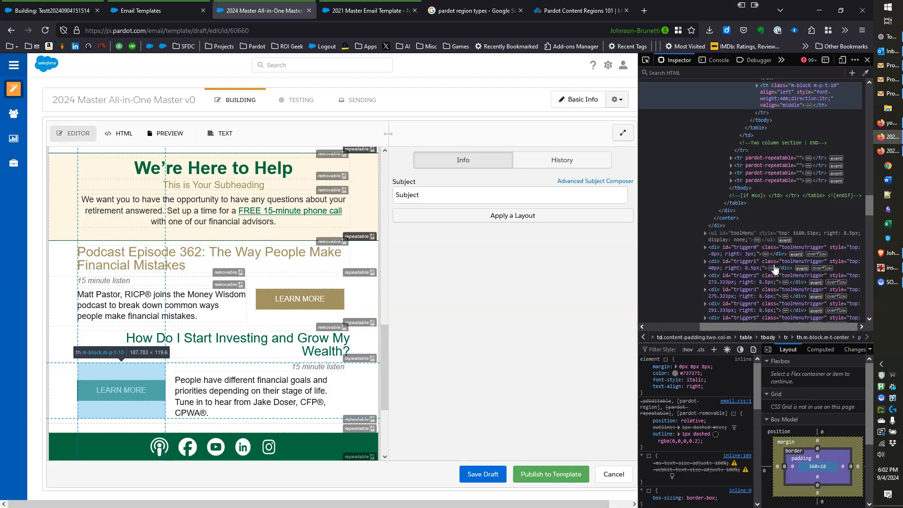
left_click(778, 266)
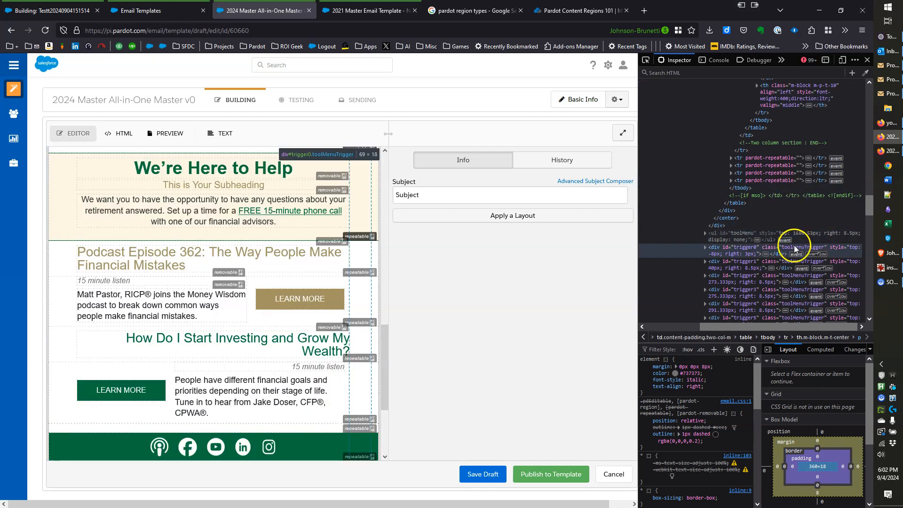
left_click(794, 253)
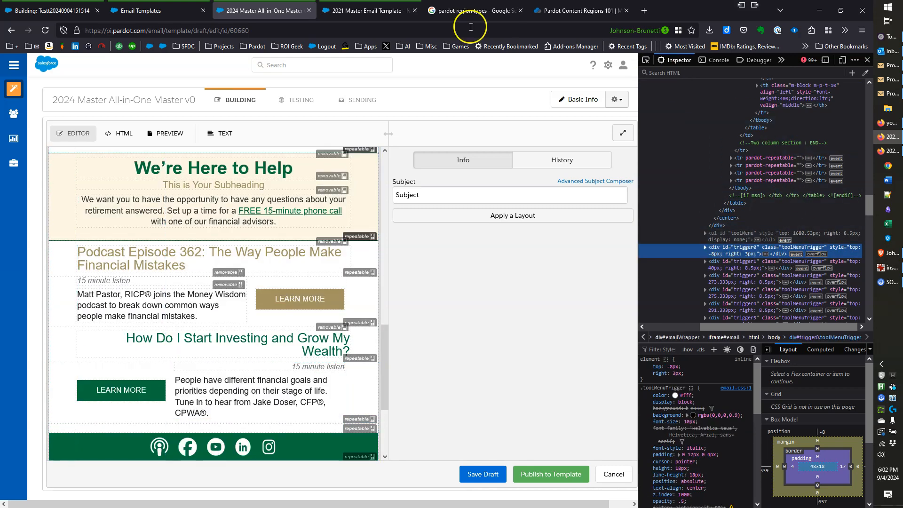
left_click(116, 133)
left_click(75, 133)
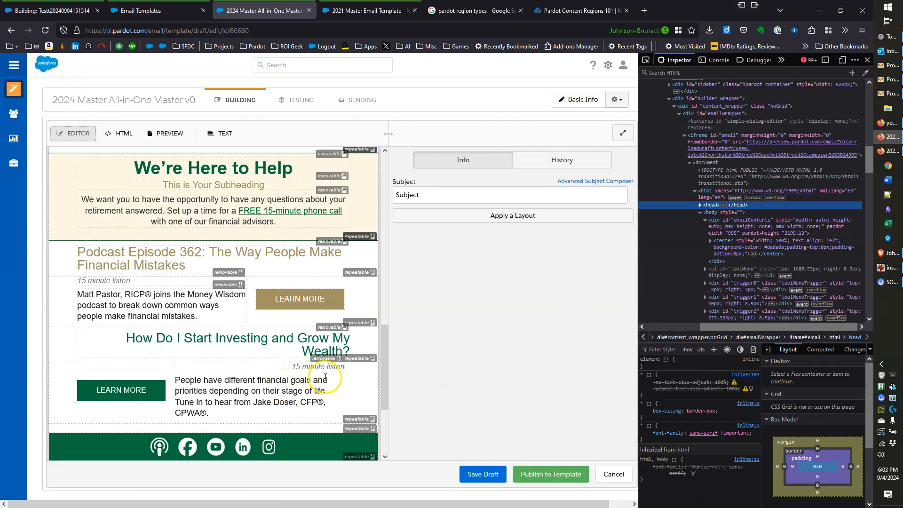
Inspect the markup of the description paragraph starting "People have different financial goals" below the second "15 minute listen" line
left_click(262, 402)
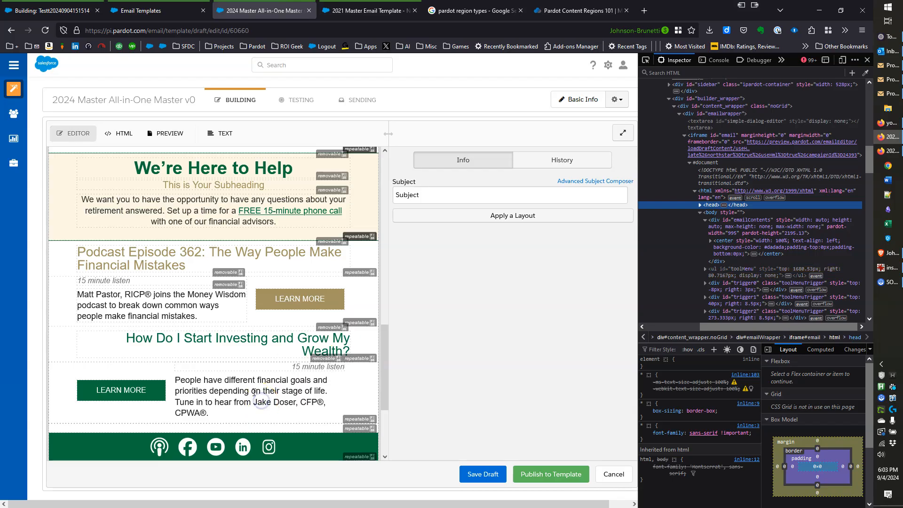
right_click(254, 392)
left_click(287, 320)
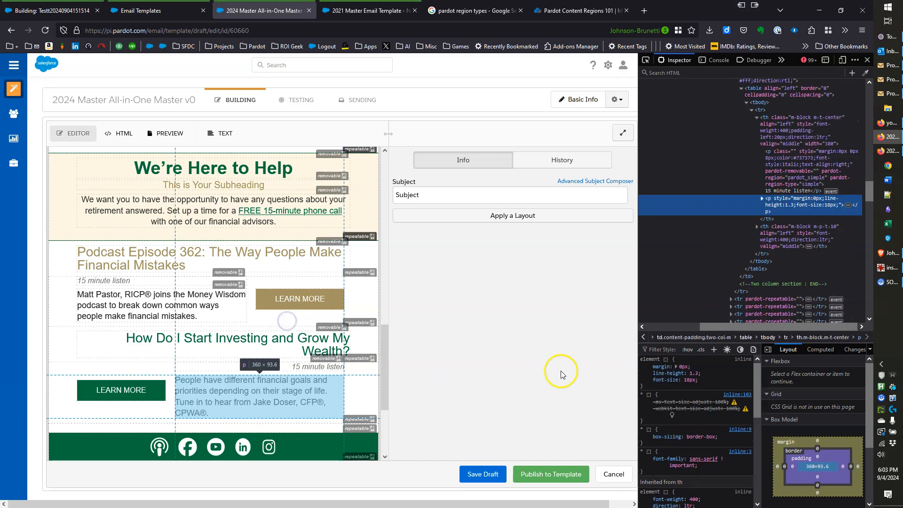
right_click(311, 389)
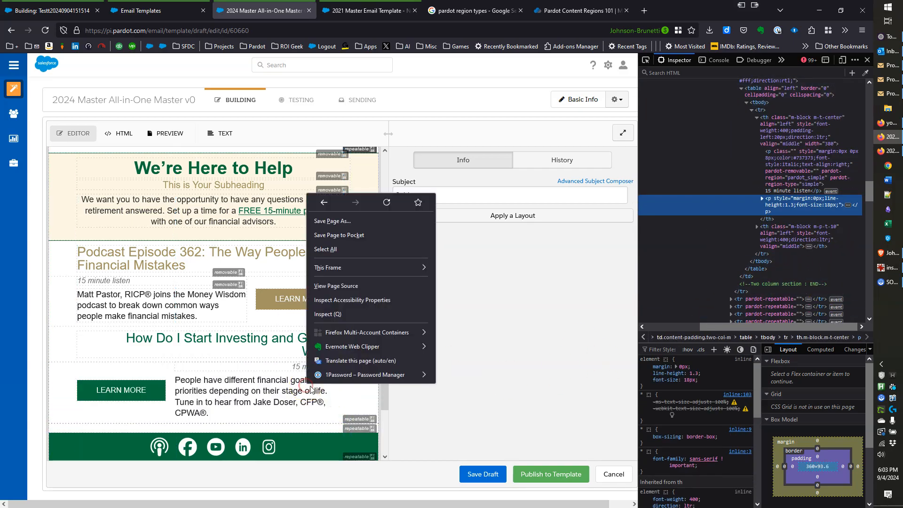
key("q")
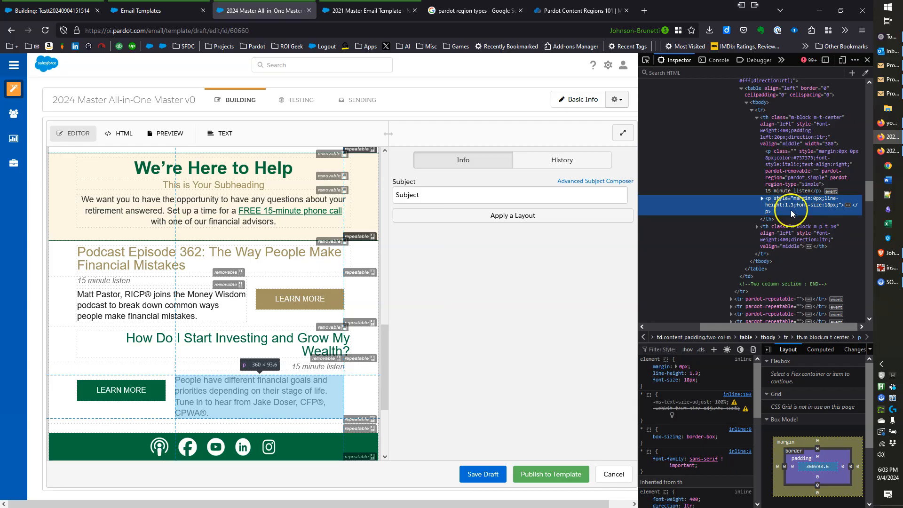
Add pardot-removable="" pardot-region="pardot_wysiwyg" pardot-region-type="pardot" to the "People have different financial goals" paragraph's markup and refresh the visual editor
key("ctrl+grave")
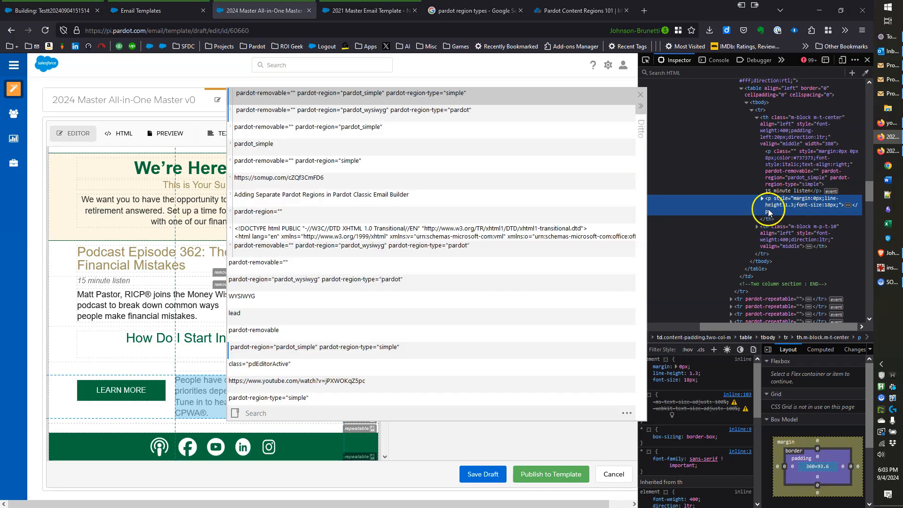
double_click(476, 111)
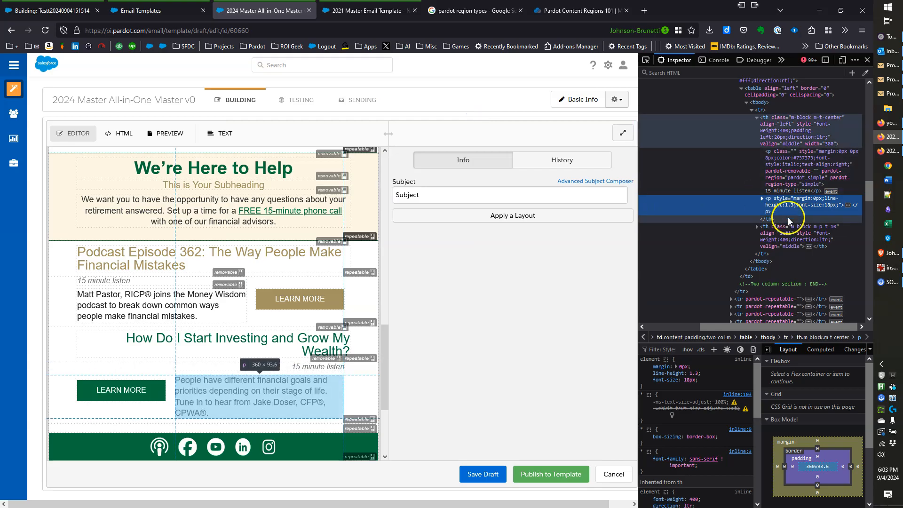
right_click(817, 208)
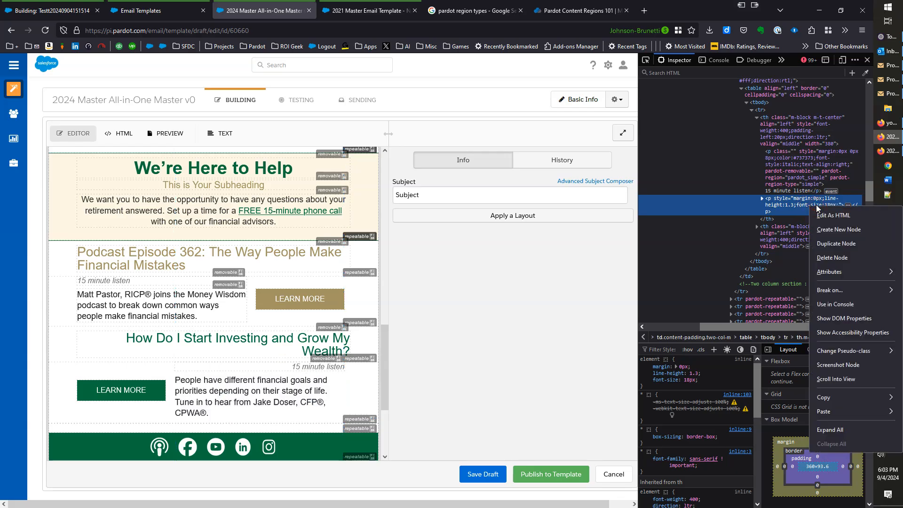
mouse_move(828, 272)
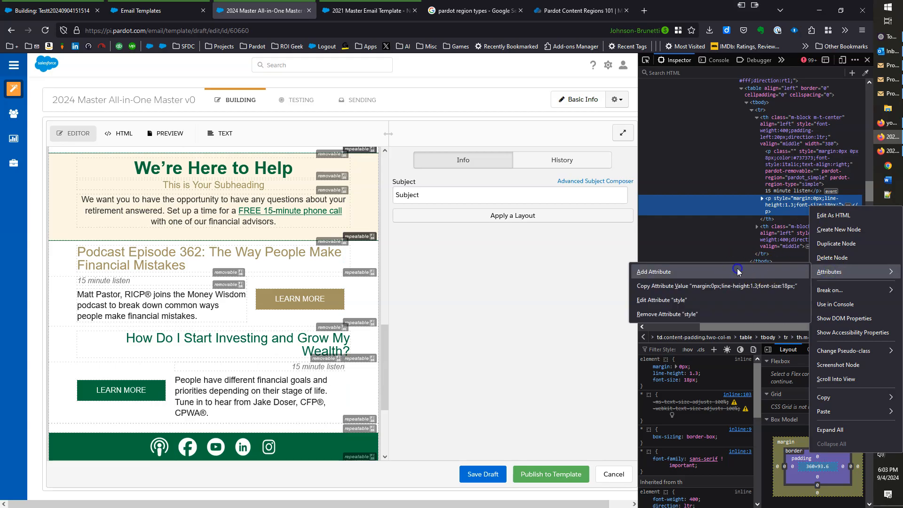
left_click(738, 271)
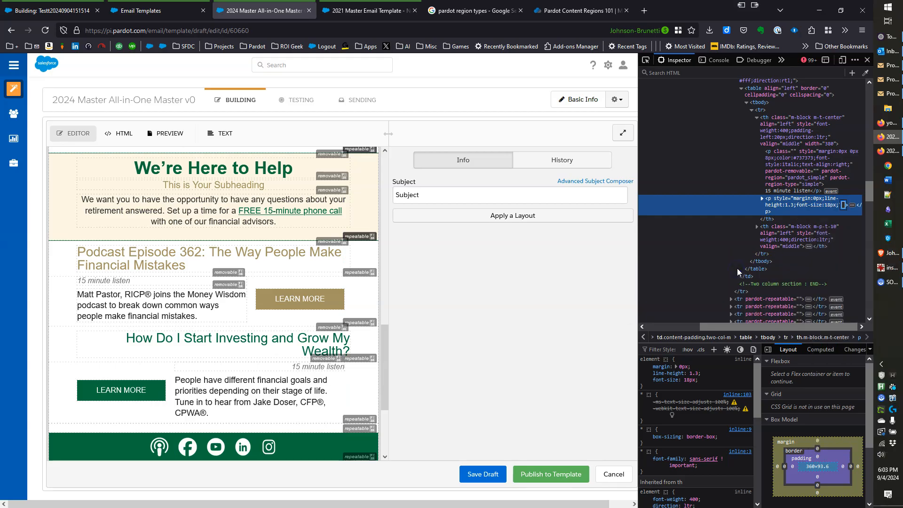
type("pardot-removable=\"\" pardot-region=\"pardot_wysiwyg\" pardot-region-type=\"pardot\"")
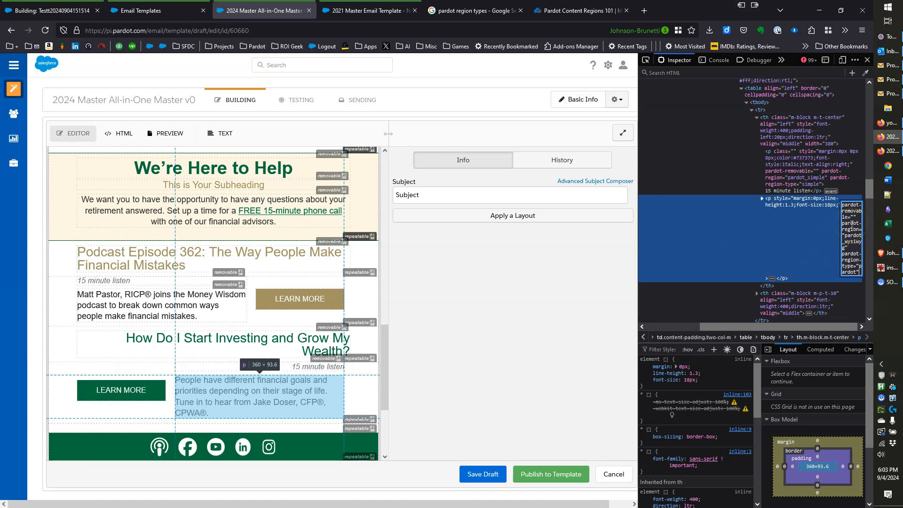
key("Return")
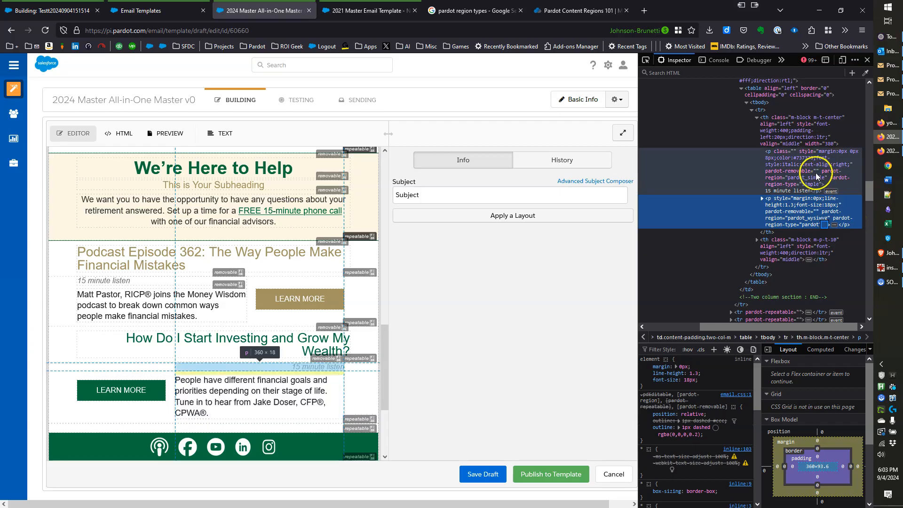
left_click(817, 174)
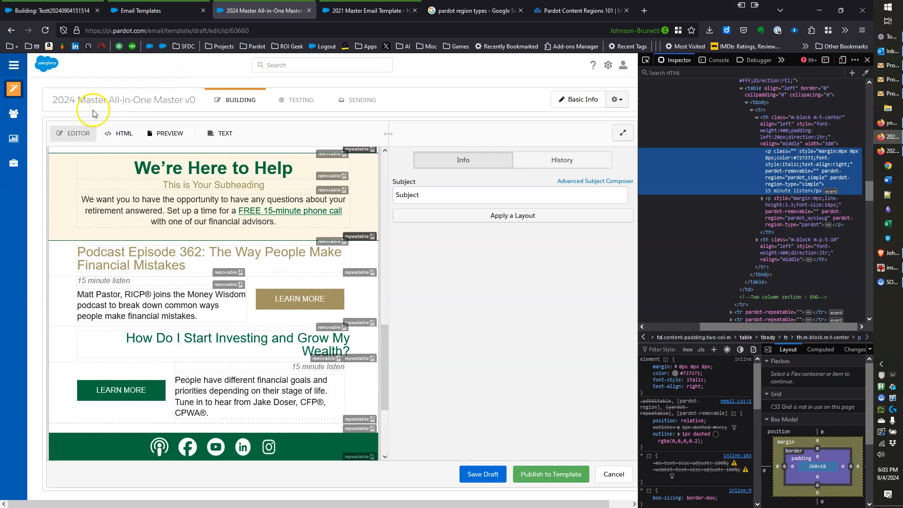
left_click(117, 132)
left_click(80, 135)
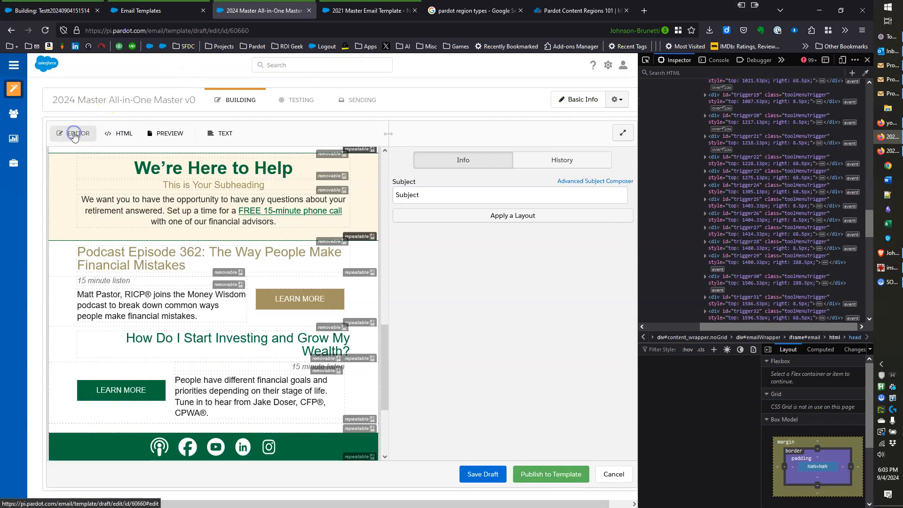
Check in the visual editor that the second "15 minute listen" line and the description below it open as separate editable regions
left_click(227, 367)
left_click(239, 389)
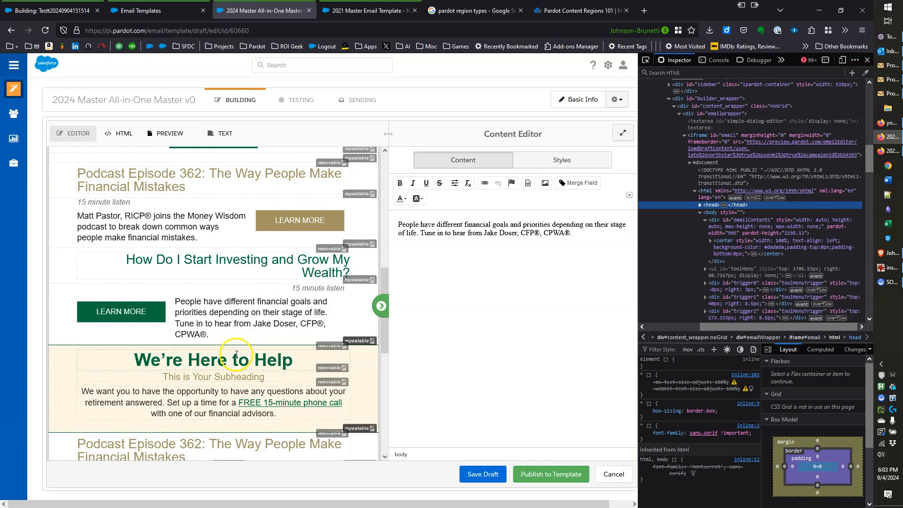
left_click(226, 332)
scroll(226, 333, "down", 4)
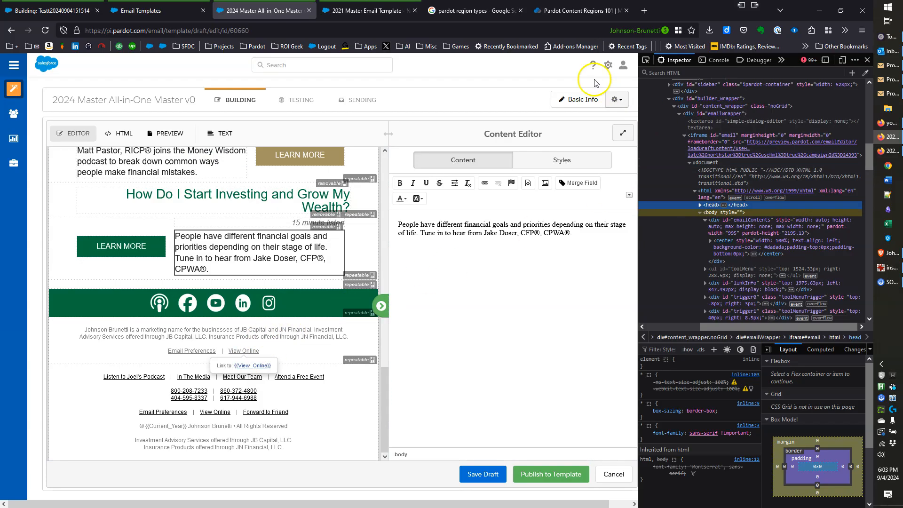
Switch to the Pardot Content Regions 101 article and find its Simple Region code example
left_click(595, 12)
scroll(557, 238, "up", 20)
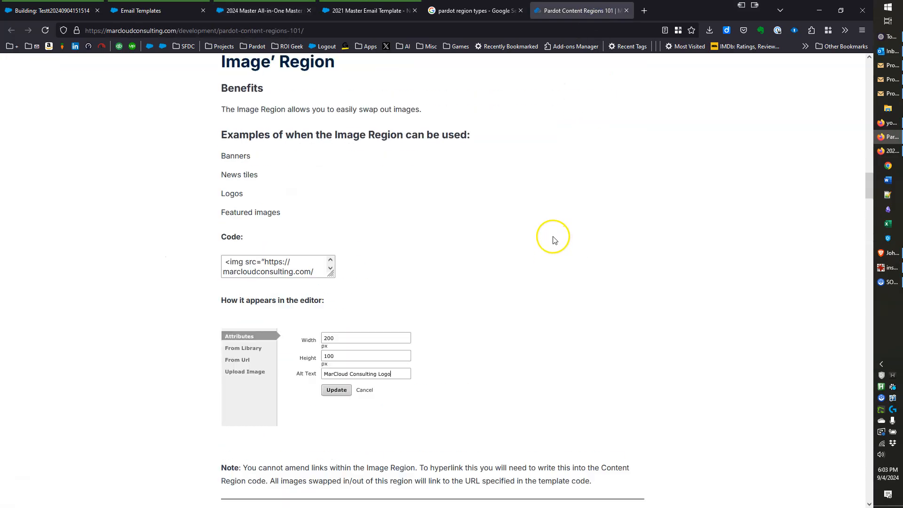
scroll(548, 249, "down", 2)
scroll(548, 248, "up", 2)
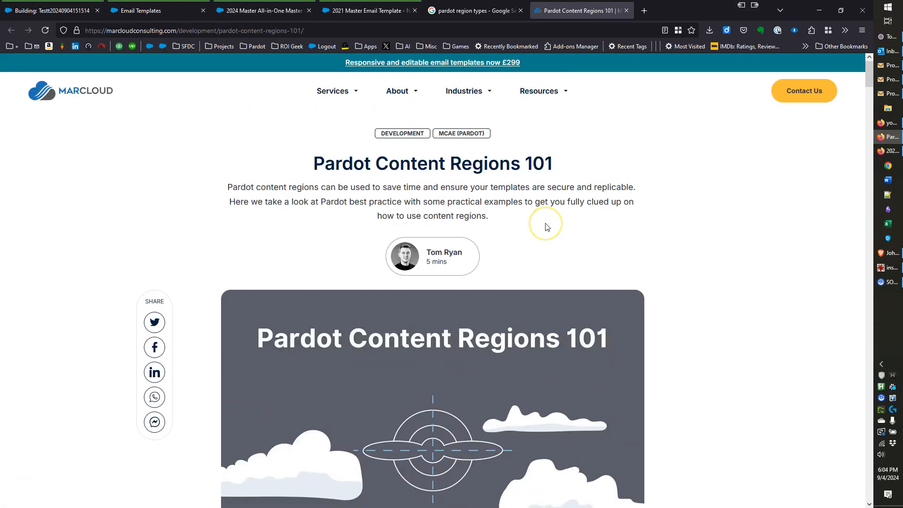
scroll(546, 223, "down", 1)
scroll(433, 211, "down", 15)
scroll(433, 211, "down", 20)
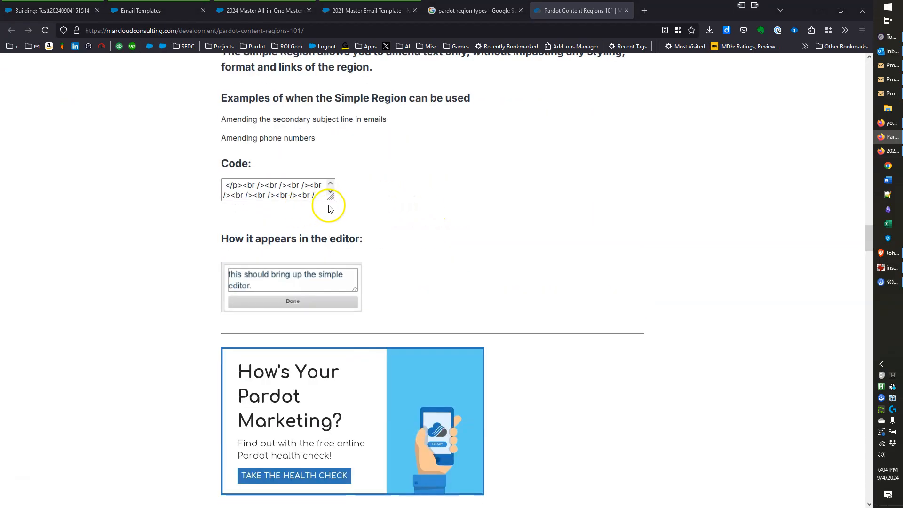
Enlarge the Simple Region code box and highlight the opening quotation mark before pardot_simple
left_click_drag(330, 197, 519, 324)
left_click(379, 213)
left_click(314, 197)
left_click(295, 195)
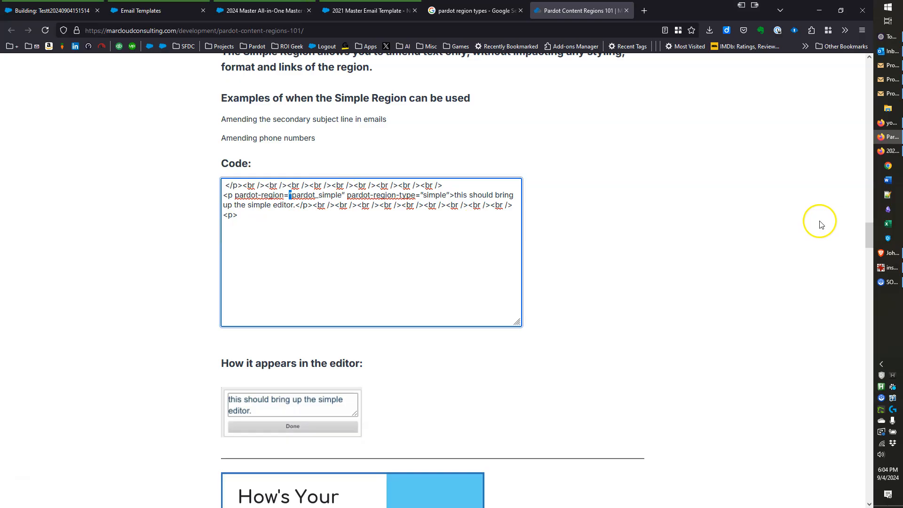
Switch to the Notepad++ snippets and highlight the opening quotation mark before pardot_wysiwyg to compare it with the article's code
key("alt+Tab")
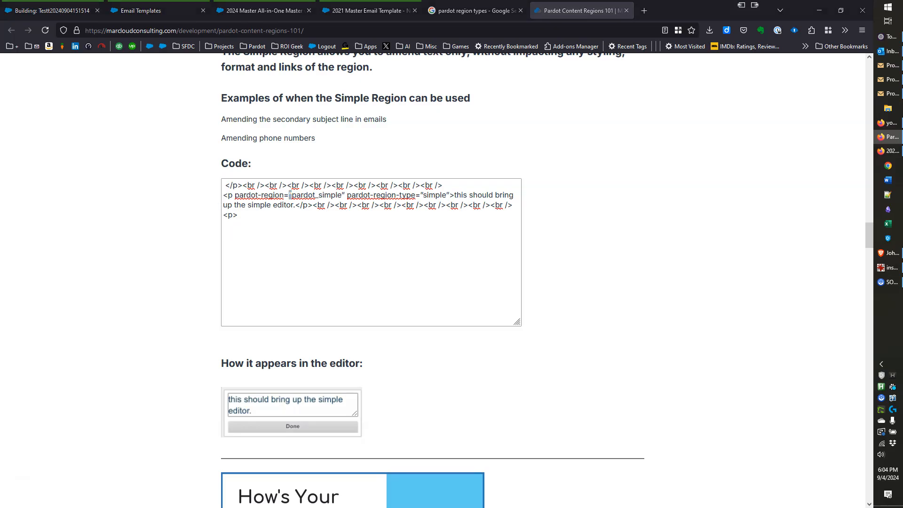
key("super+shift+Left")
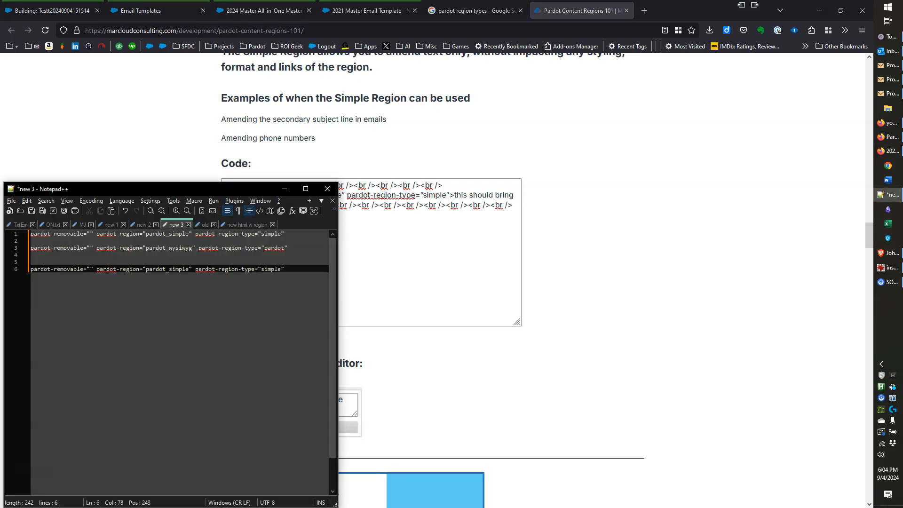
left_click_drag(143, 248, 145, 248)
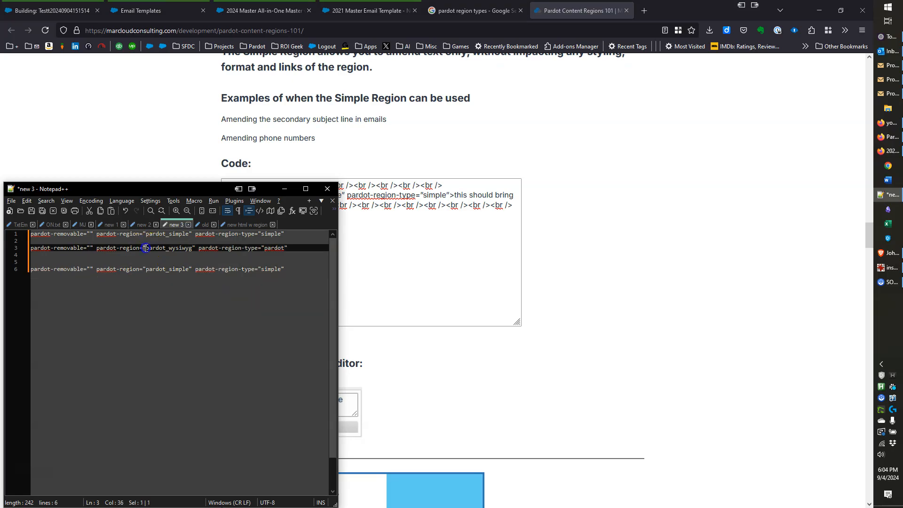
key("alt+Tab")
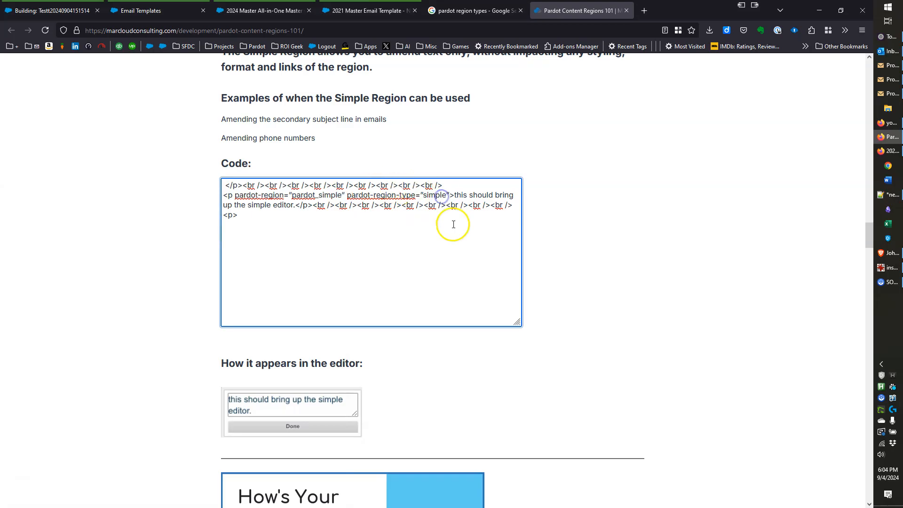
Review the article's Simple Region code once more and return to the 2024 All-in-One Master v1 (Latest) template window
left_click(468, 208)
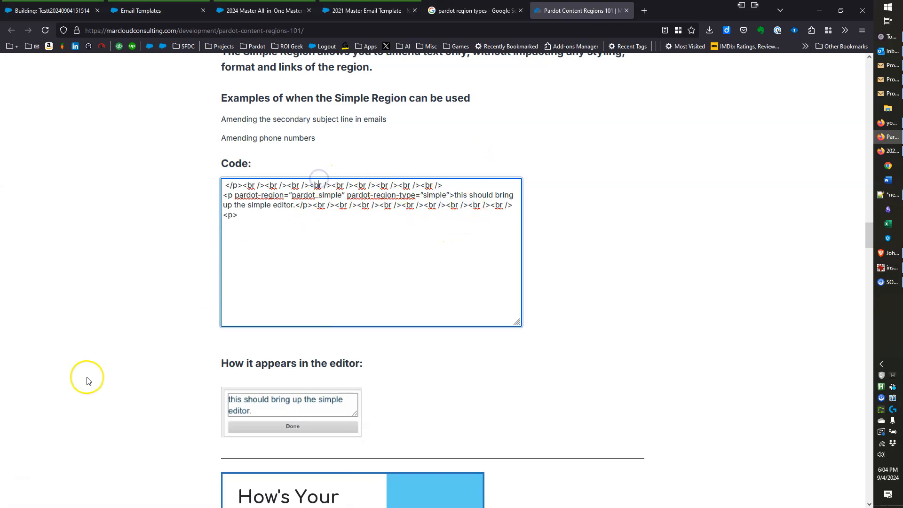
left_click(586, 160)
scroll(508, 276, "down", 4)
scroll(508, 276, "up", 4)
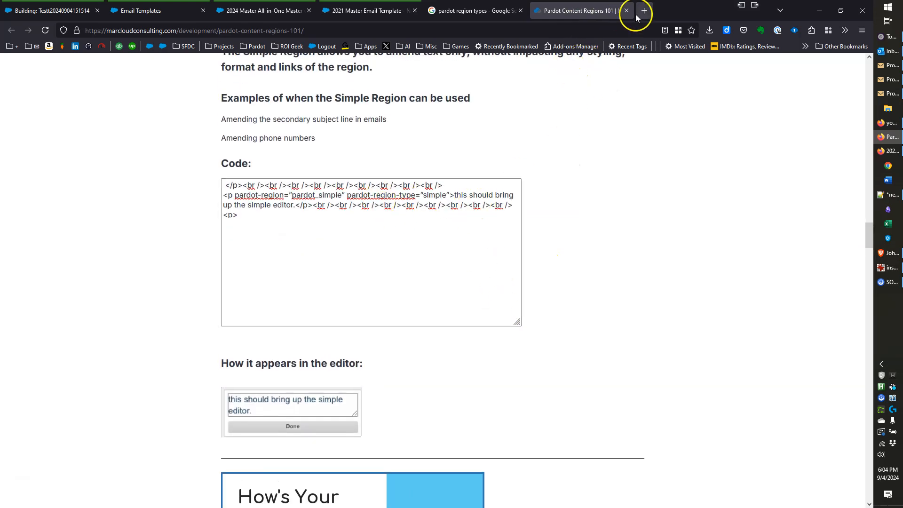
double_click(676, 19)
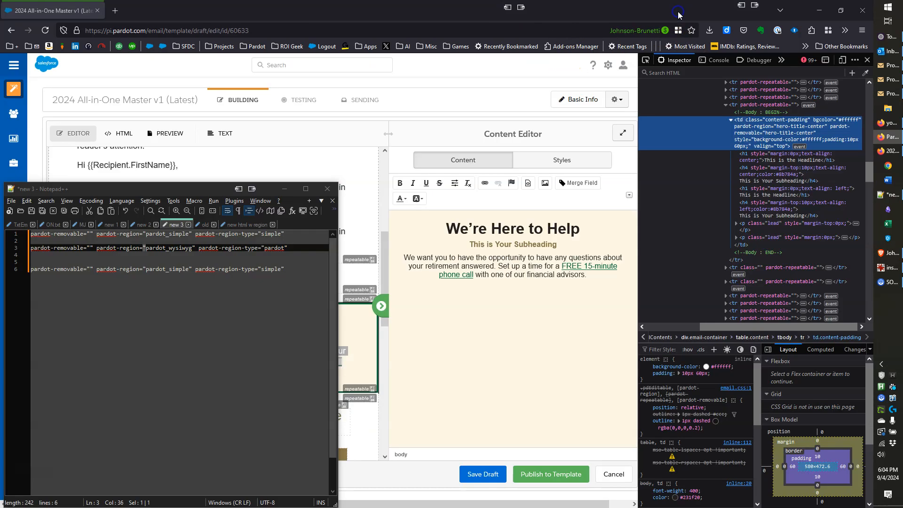